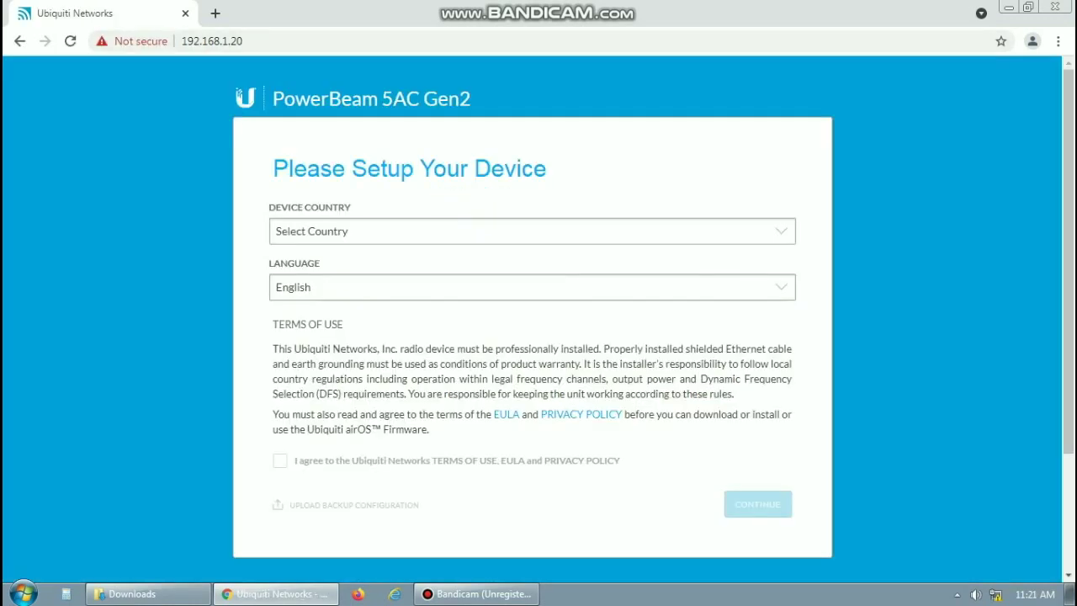
Select Philippines as the device country from the Device Country list
left_click(532, 230)
scroll(532, 343, "down", 20)
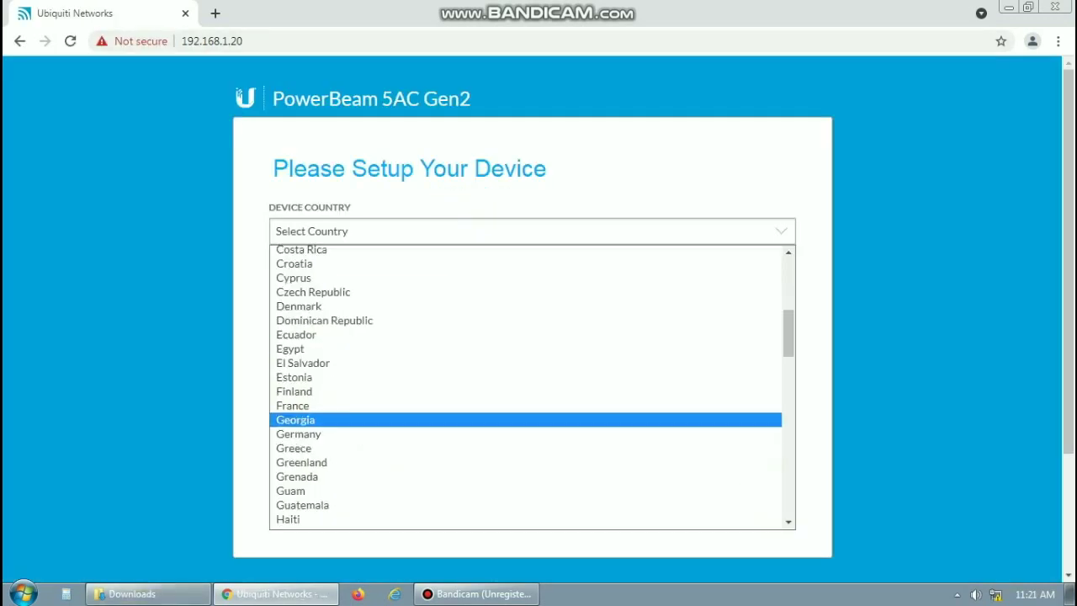
scroll(531, 388, "down", 1)
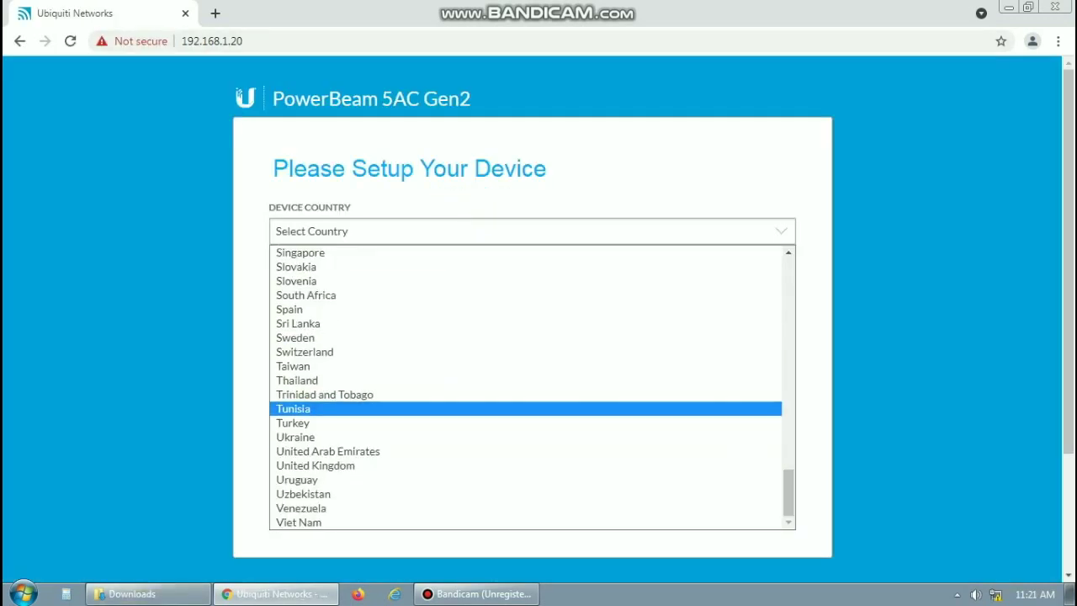
scroll(531, 408, "up", 7)
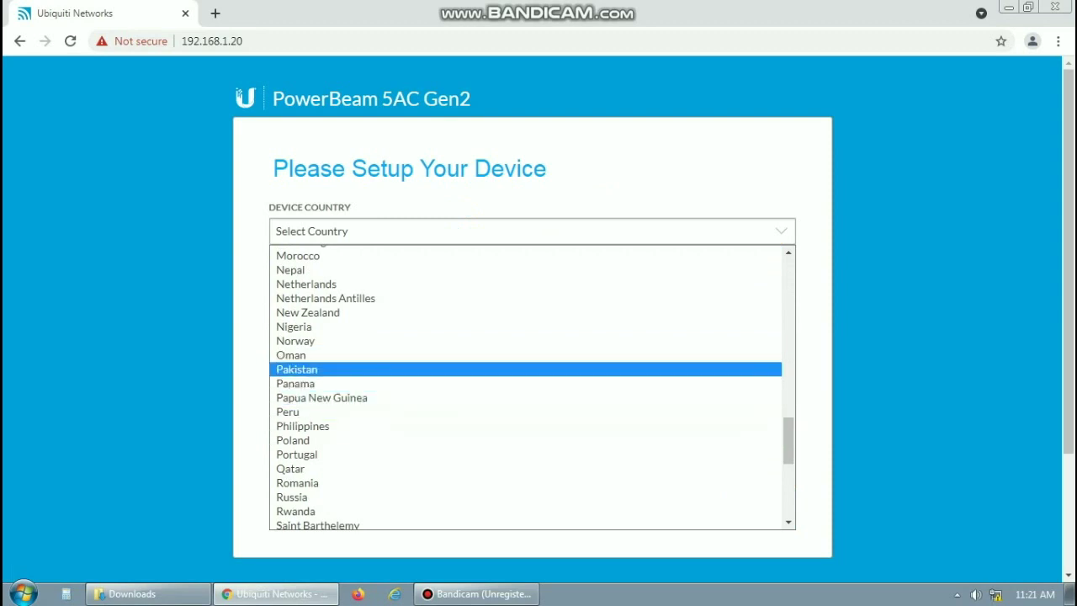
left_click(303, 425)
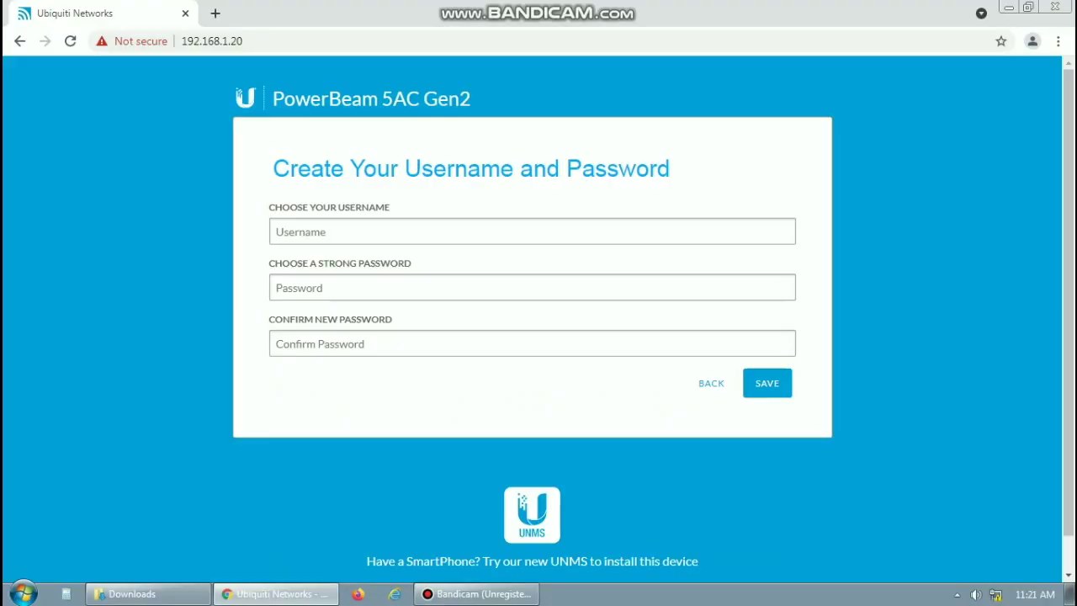
Enter the admin username, then type the password and confirm it
left_click(531, 232)
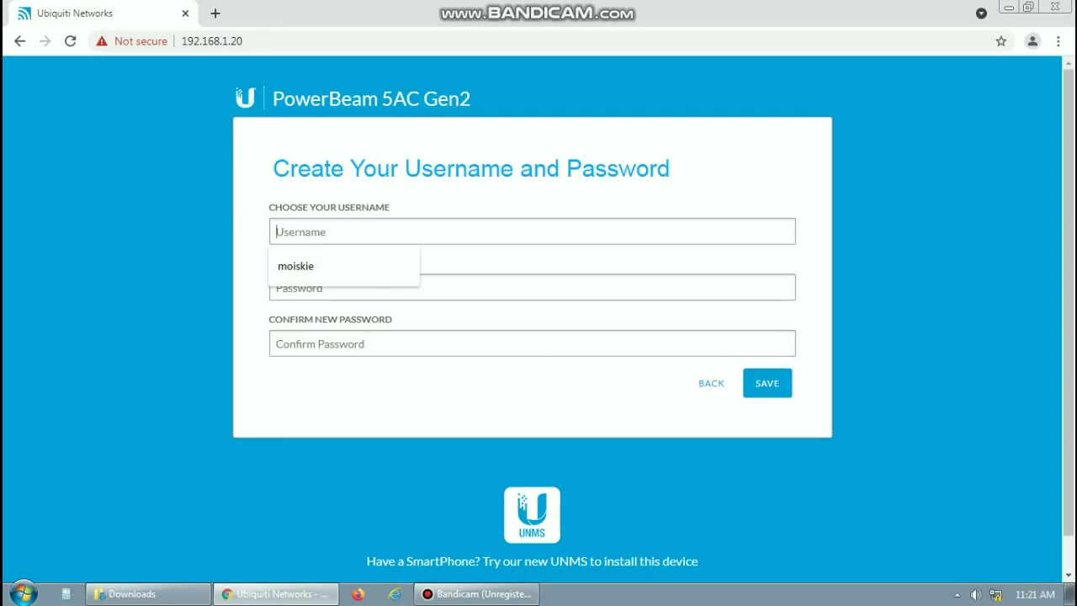
key("Down")
key("Return")
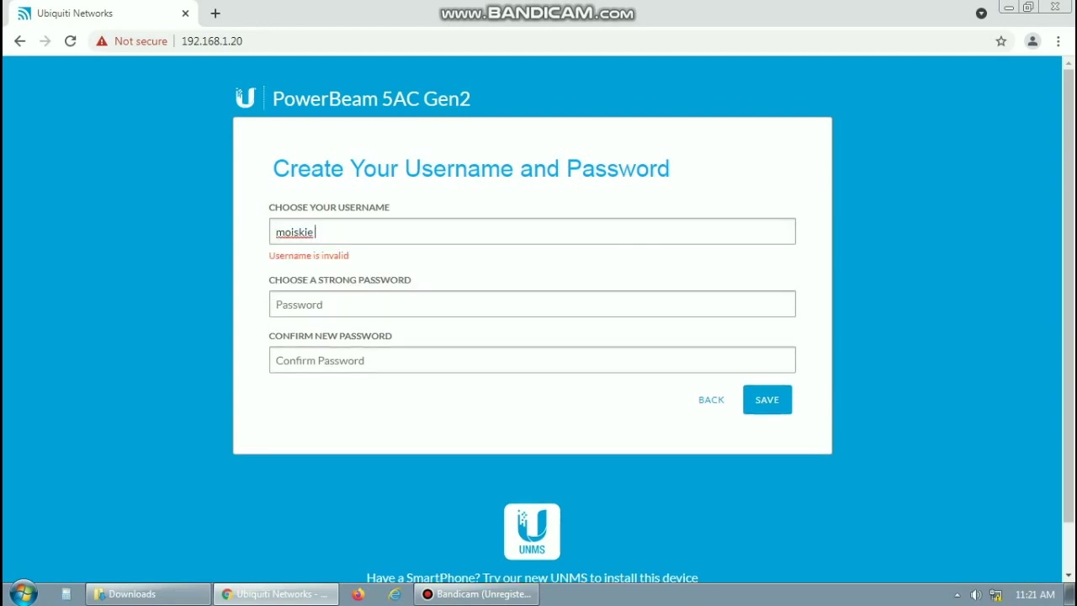
key("BackSpace")
key("BackSpace")
key("BackSpace")
key("BackSpace")
key("BackSpace")
key("BackSpace")
key("BackSpace")
key("BackSpace")
type("moi")
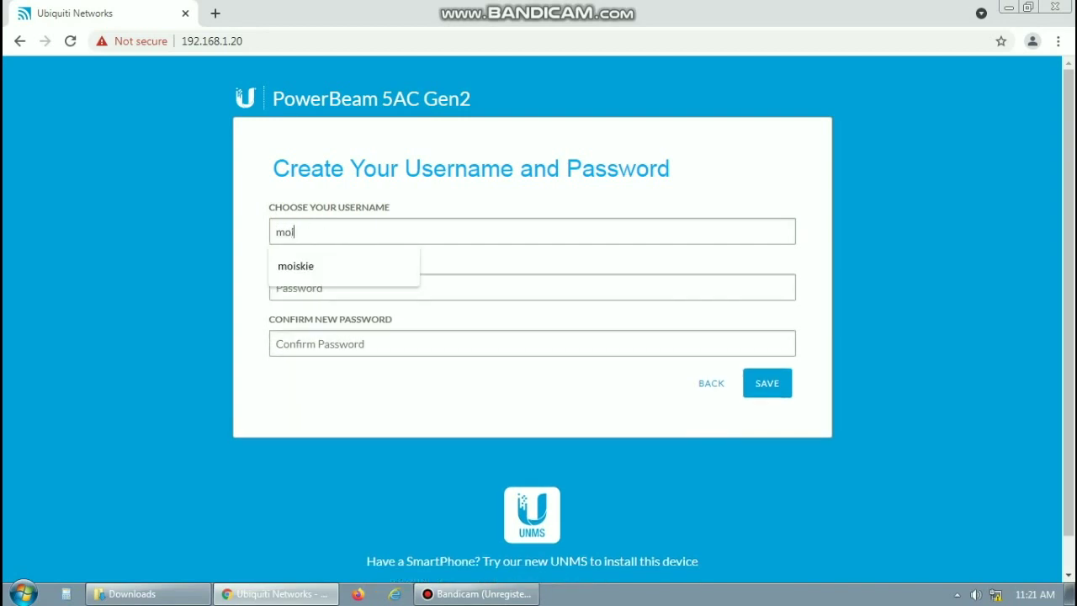
type("skietv")
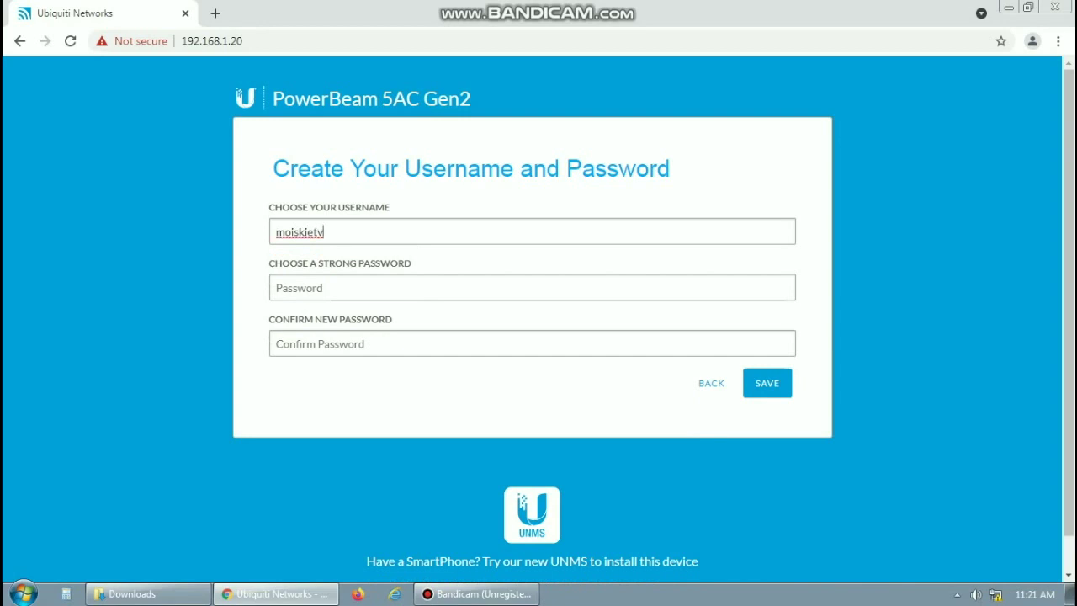
left_click(278, 287)
type("••••••••••••")
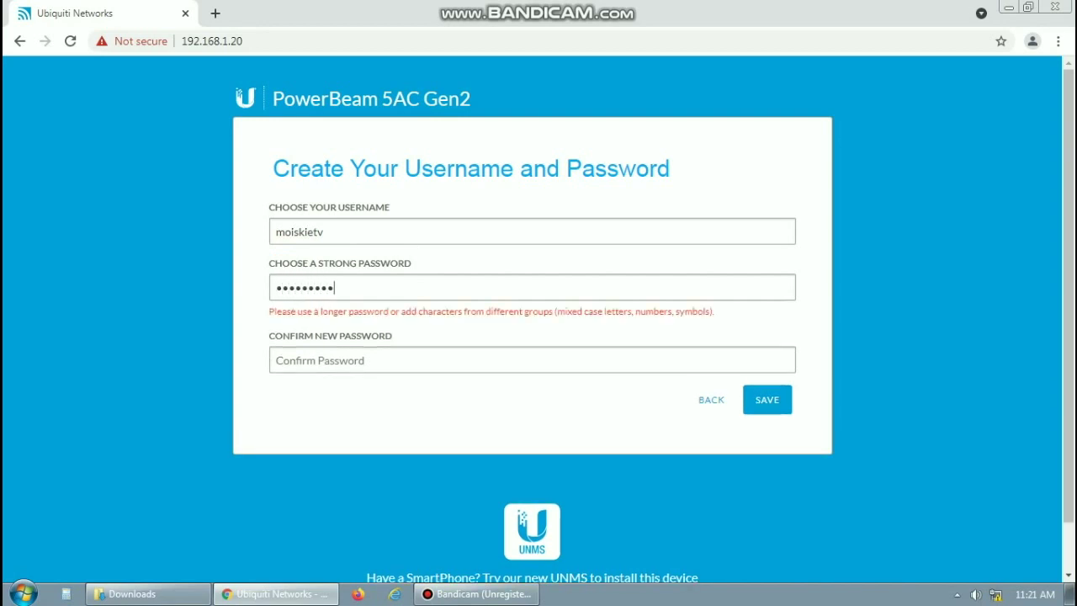
left_click(277, 343)
type("••••••••")
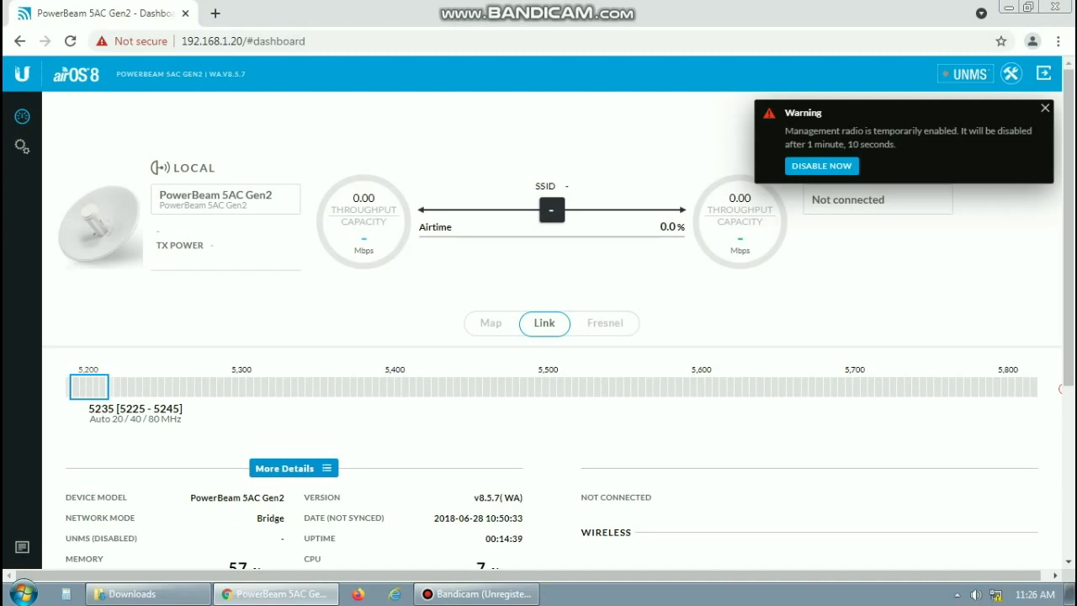
In the wireless settings, set Wireless Mode to Access Point PtMP airMAX Mixed
left_click(22, 146)
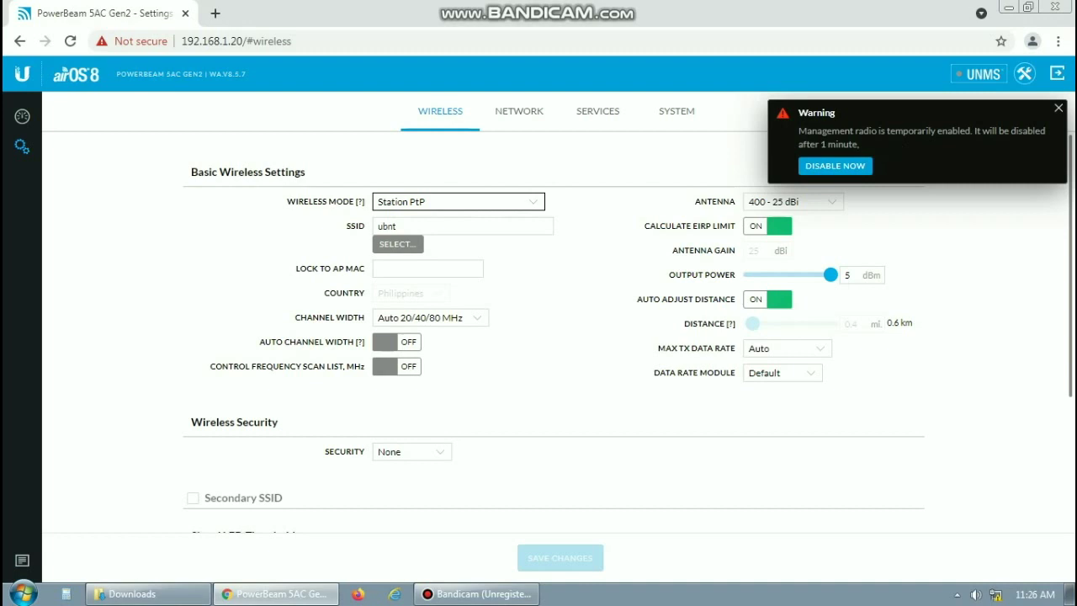
left_click(458, 201)
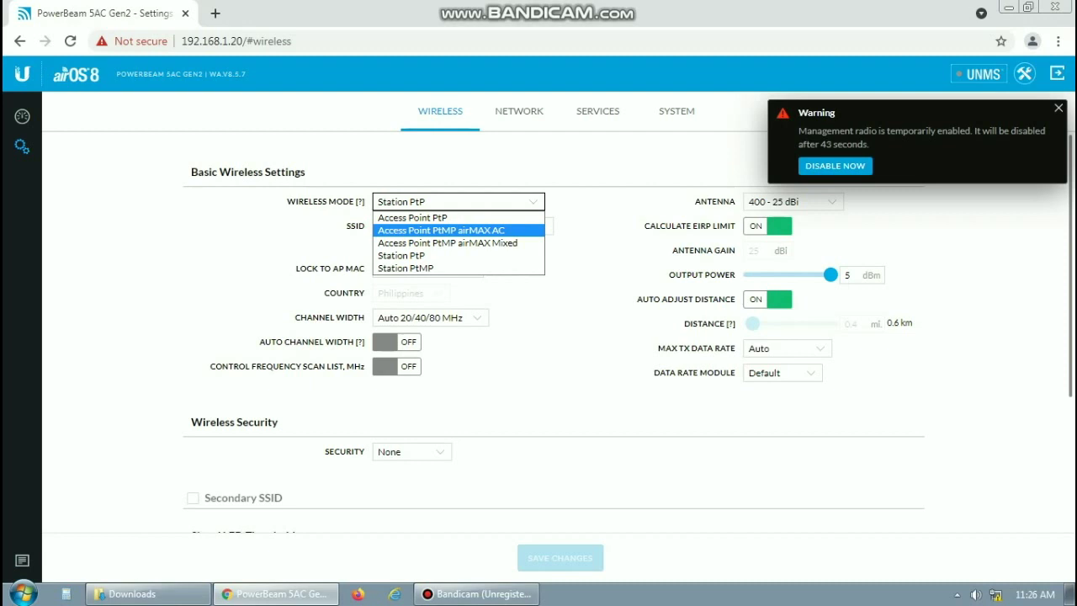
key("Down")
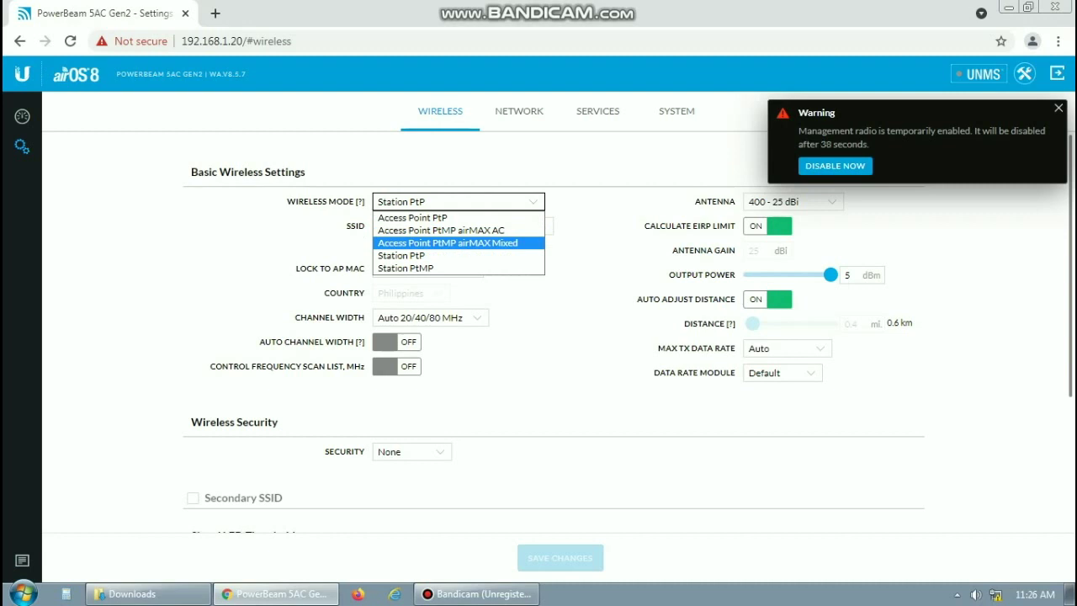
key("Return")
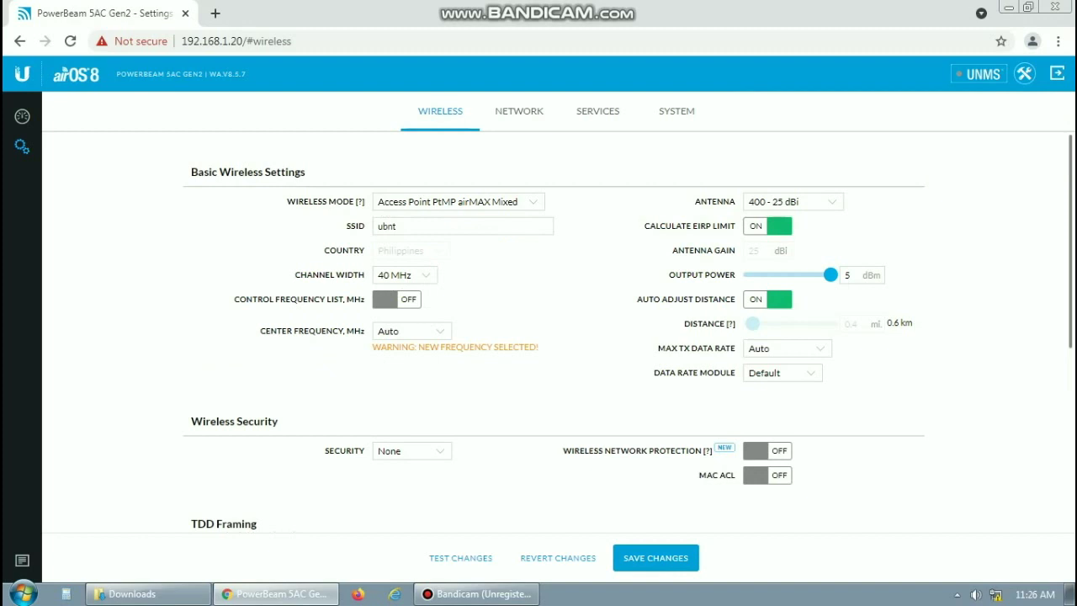
Rename the SSID from ubnt to bravo
left_click(463, 225)
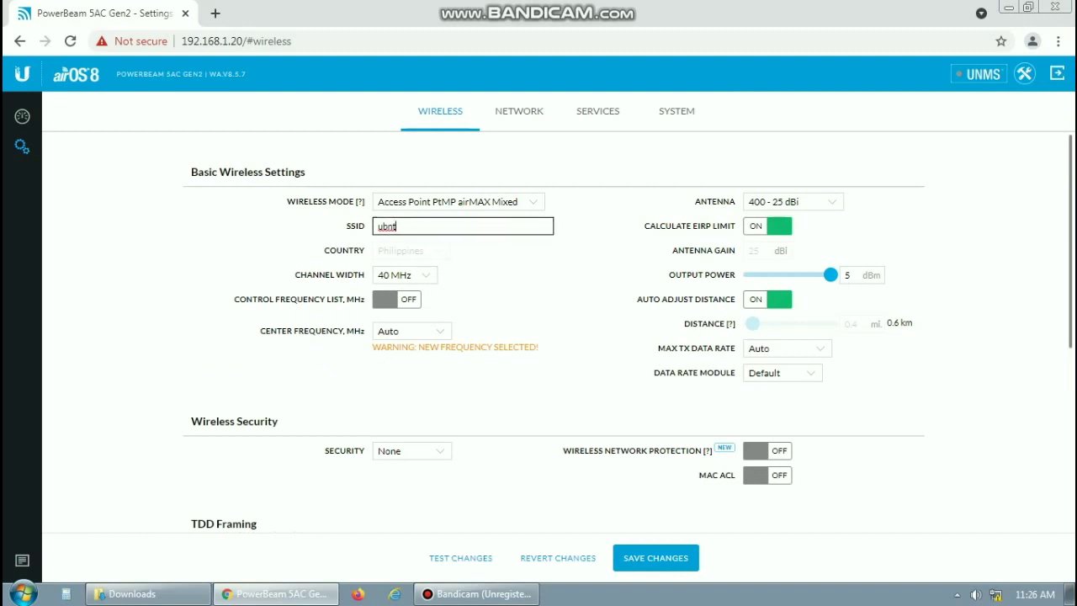
key("BackSpace")
key("BackSpace")
key("BackSpace")
key("BackSpace")
type("bravo")
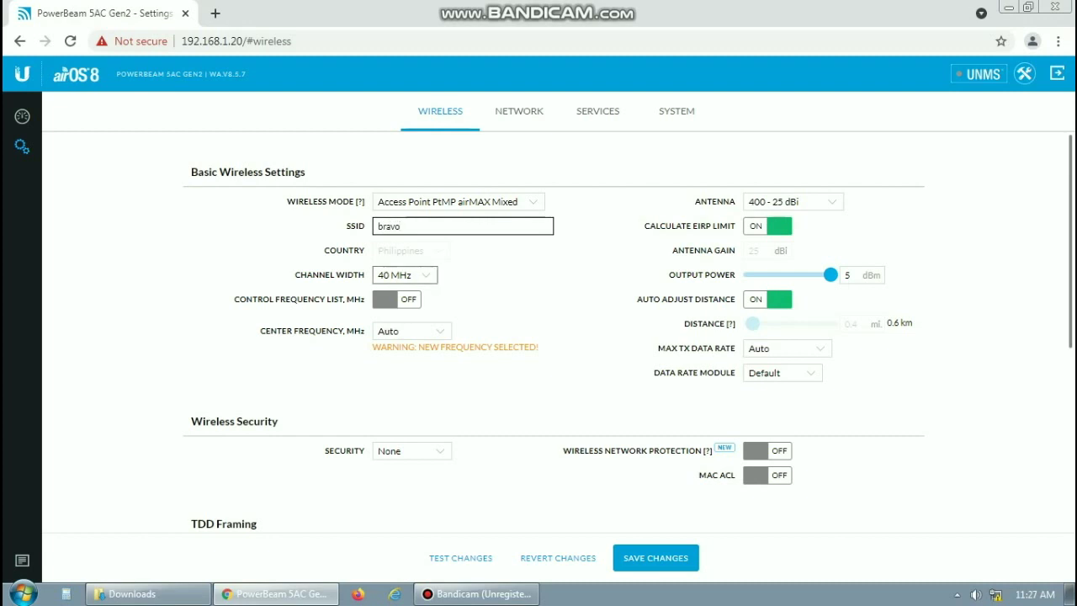
Set the channel width to 20 MHz
left_click(404, 274)
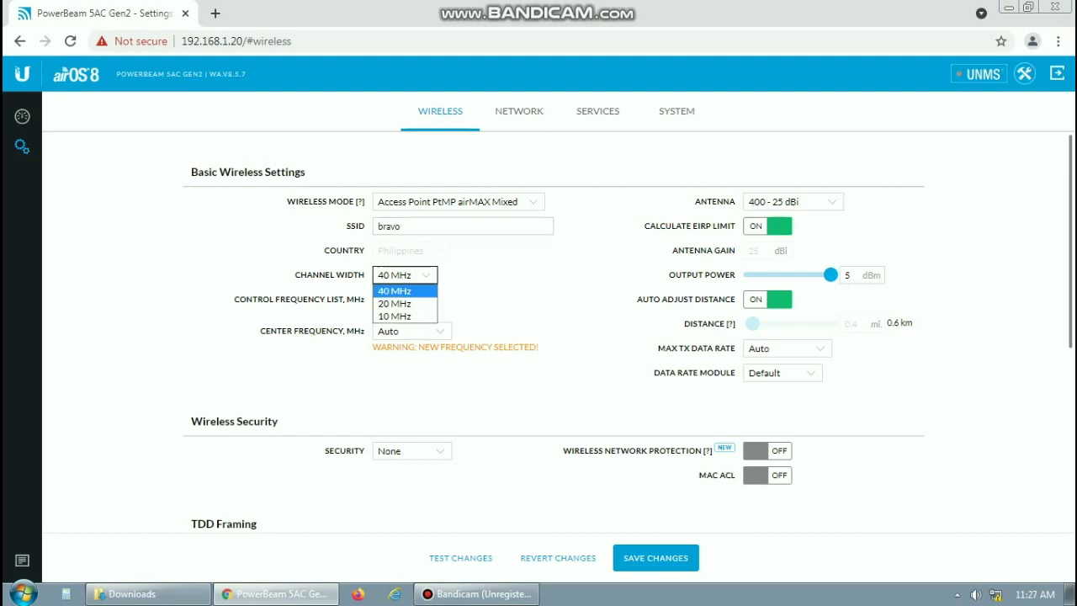
key("Return")
key("alt+Down")
key("Down")
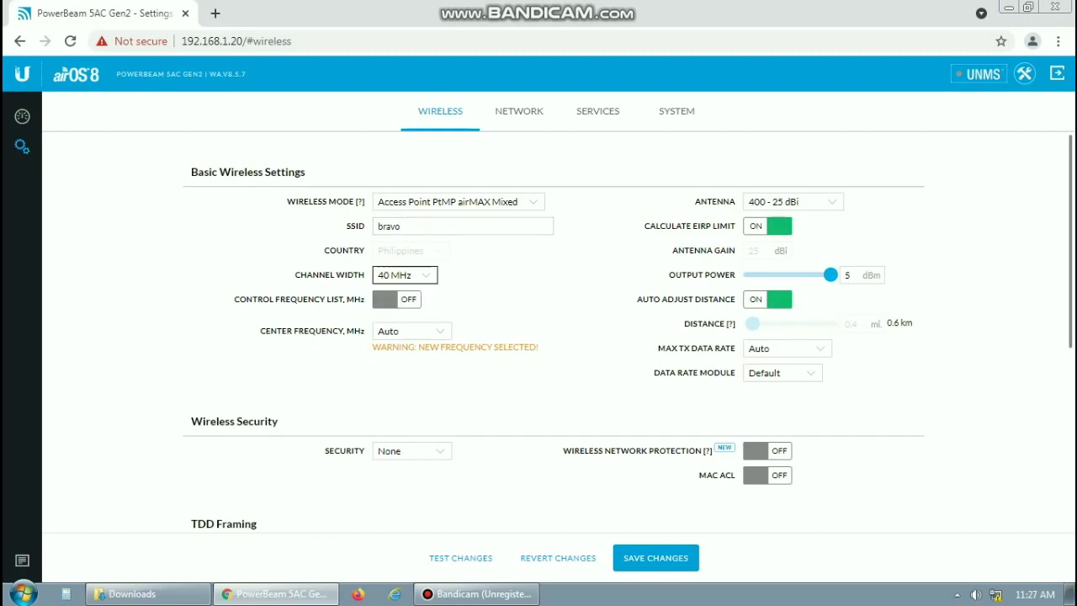
key("Return")
key("alt+Down")
key("Up")
key("Down")
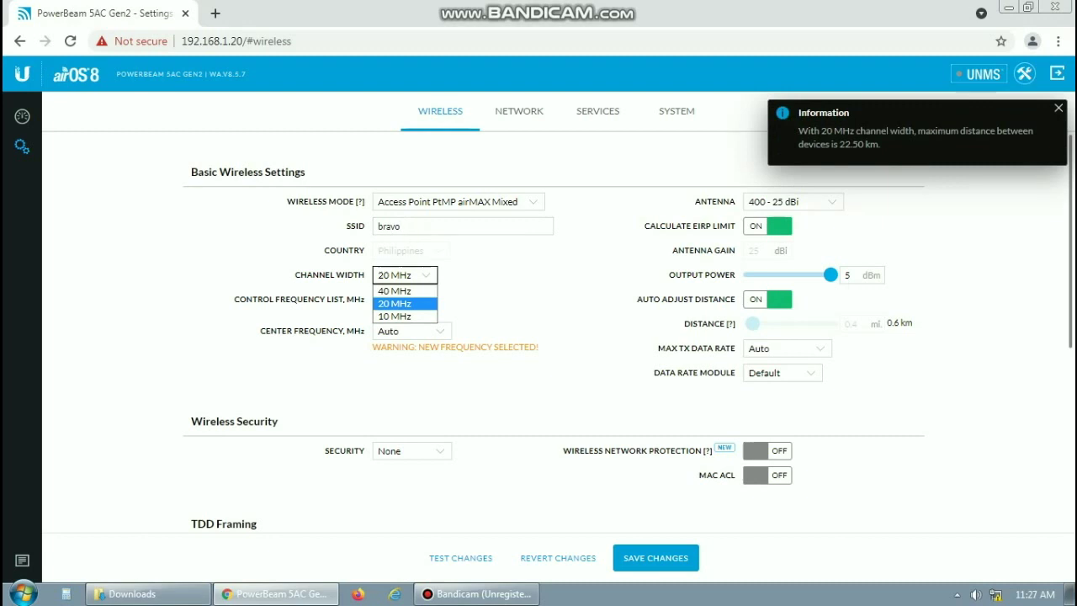
key("Up")
key("Escape")
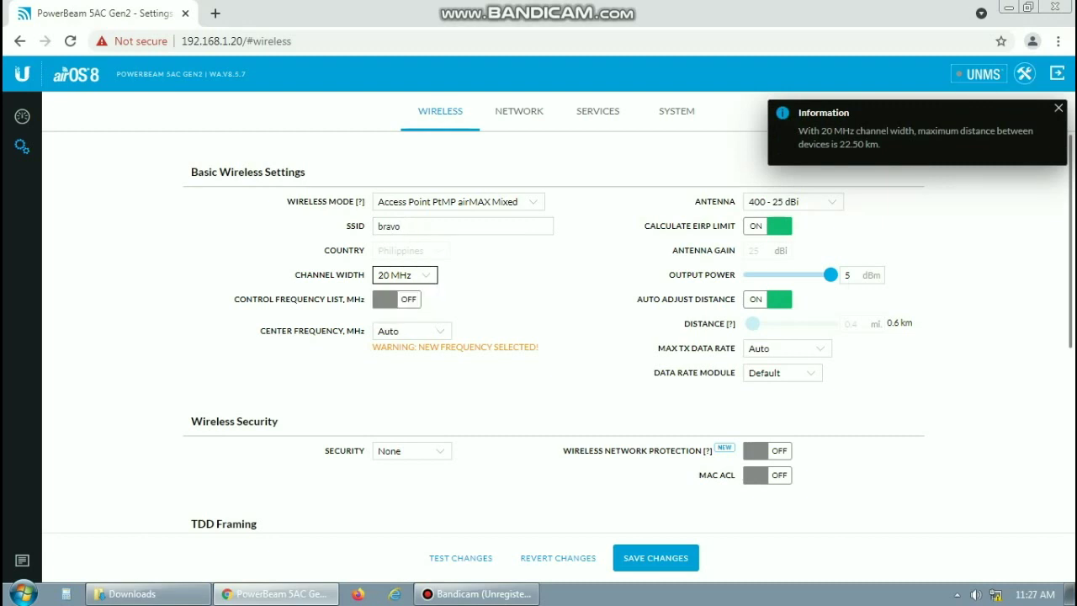
key("alt+Down")
key("Up")
key("Down")
key("Up")
key("Escape")
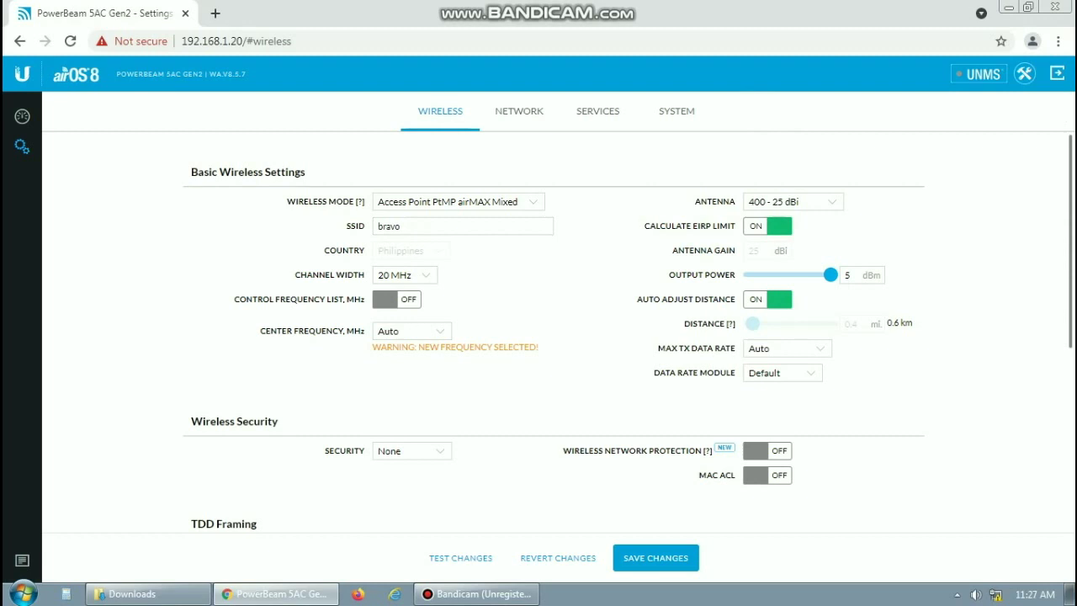
left_click(463, 226)
Keep the antenna set to 400 - 25 dBi
left_click(792, 201)
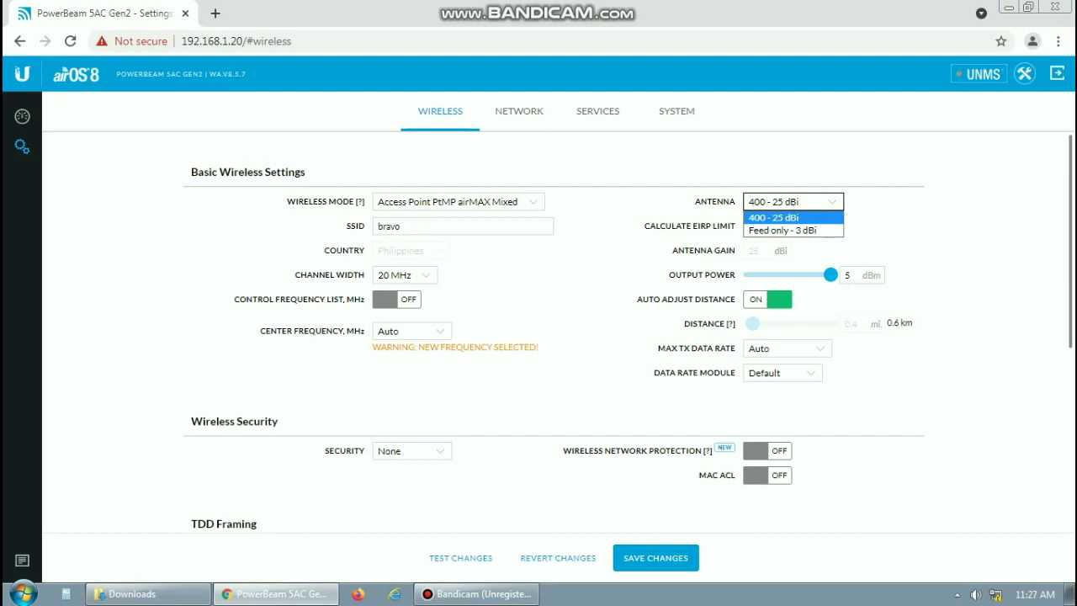
key("Down")
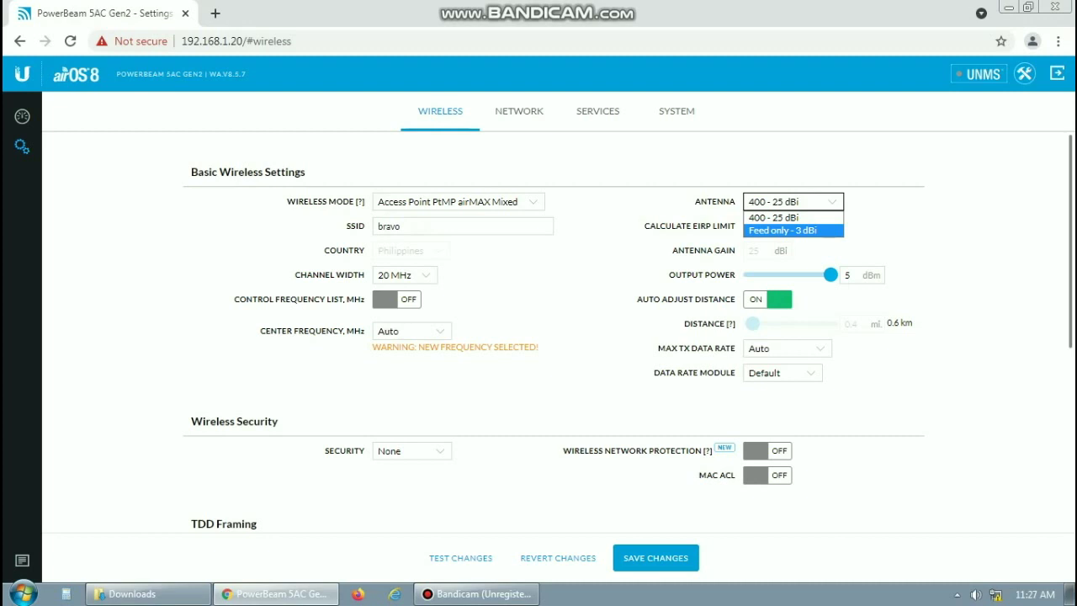
key("Up")
key("Return")
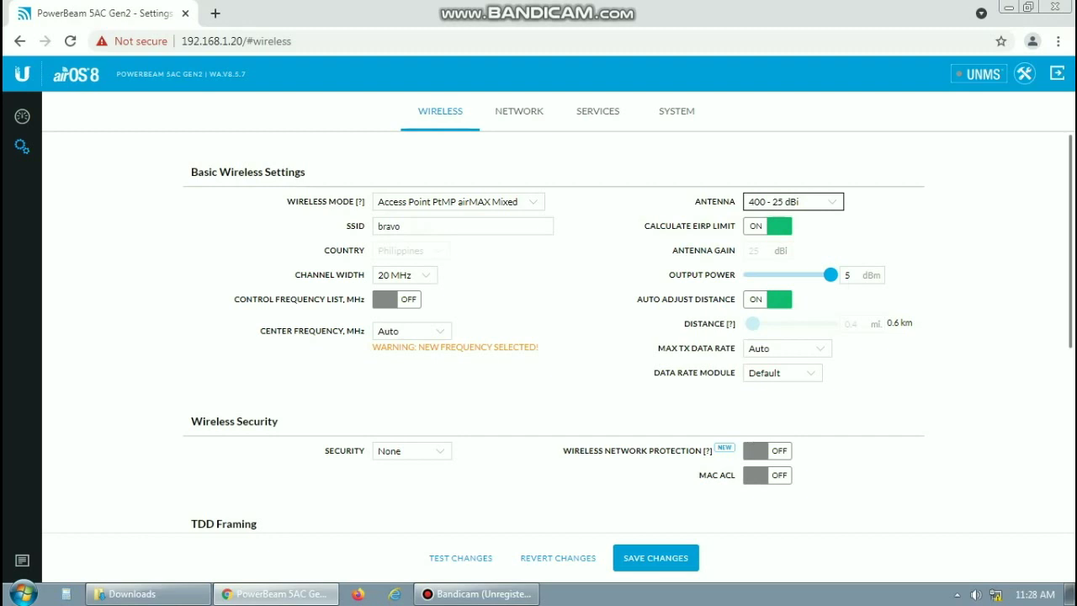
Turn off Calculate EIRP Limit and raise output power to 24 dBm
mouse_move(830, 274)
left_mouse_down()
mouse_move(746, 274)
mouse_move(830, 274)
left_mouse_up()
mouse_move(830, 275)
left_mouse_down()
mouse_move(747, 274)
mouse_move(830, 274)
left_mouse_up()
left_click(767, 225)
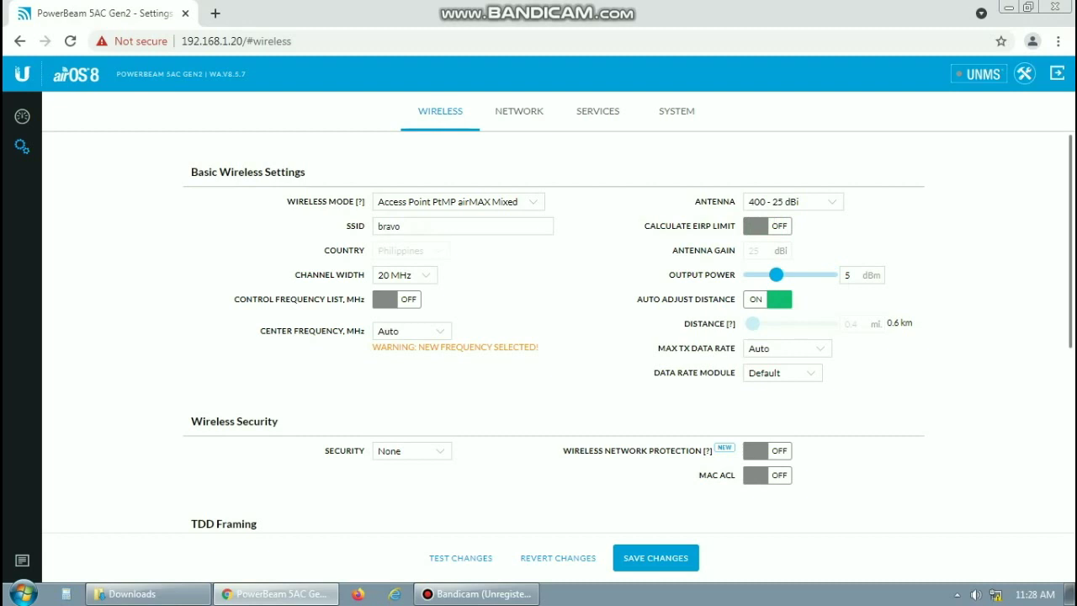
left_click_drag(776, 274, 830, 274)
left_click(860, 274)
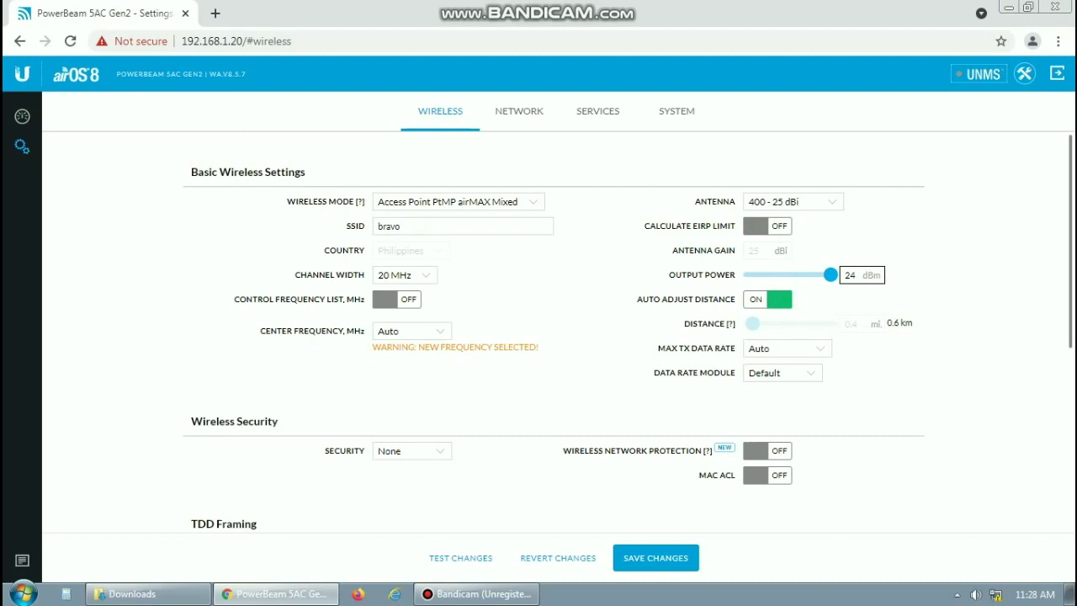
key("Tab")
Scroll through the Wireless tab to review the pending SSID bravo, 20 MHz, 24 dBm settings
scroll(556, 337, "down", 4)
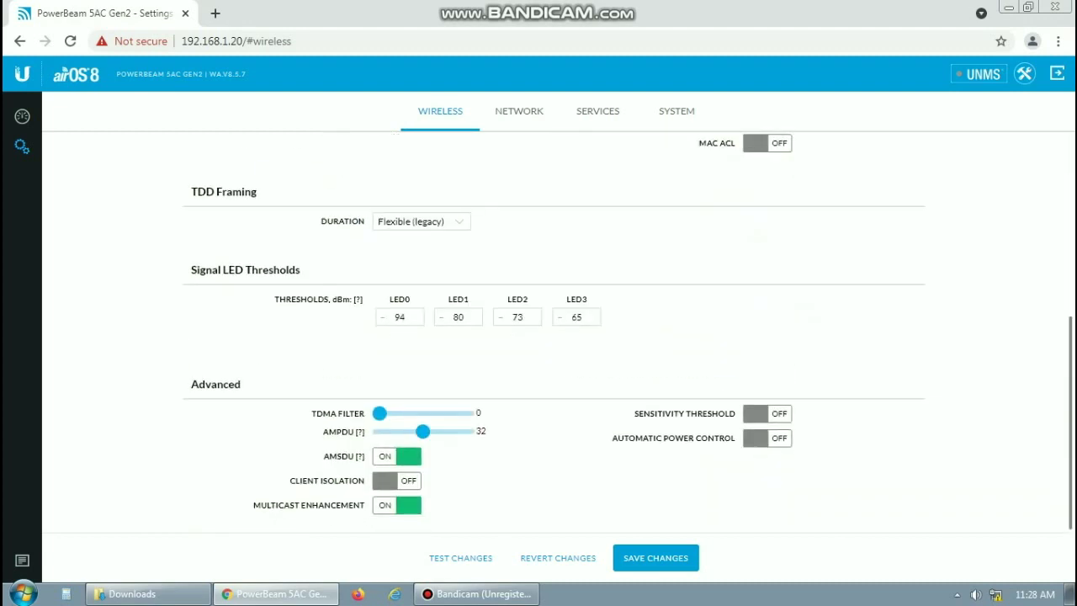
scroll(555, 337, "up", 1)
scroll(555, 336, "down", 1)
scroll(555, 337, "up", 4)
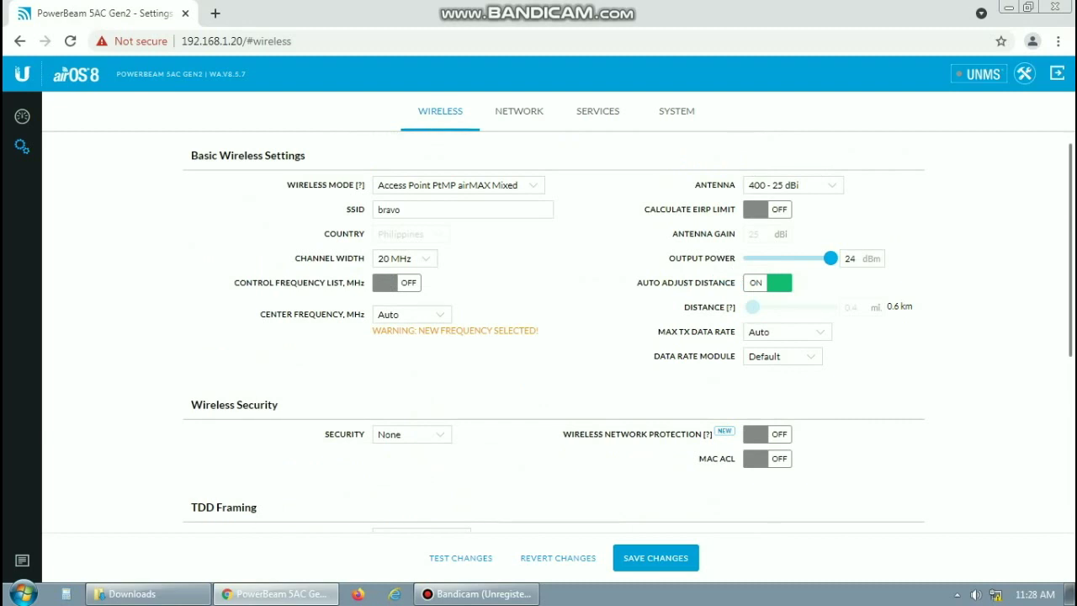
scroll(555, 336, "down", 4)
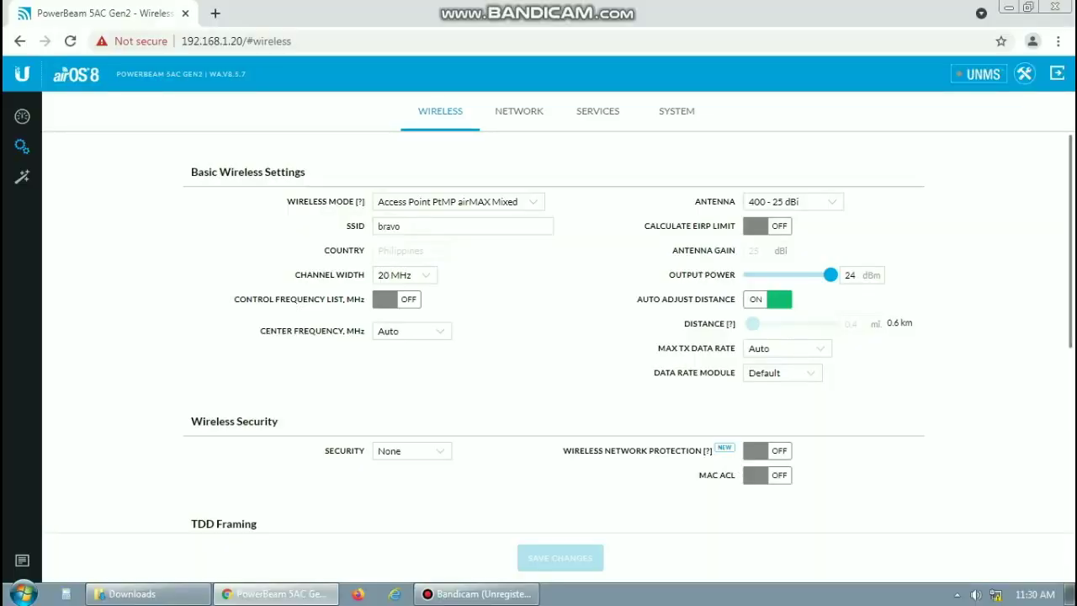
Set Security to WPA2-AES and enter the WPA preshared key
left_click(411, 451)
left_click(411, 451)
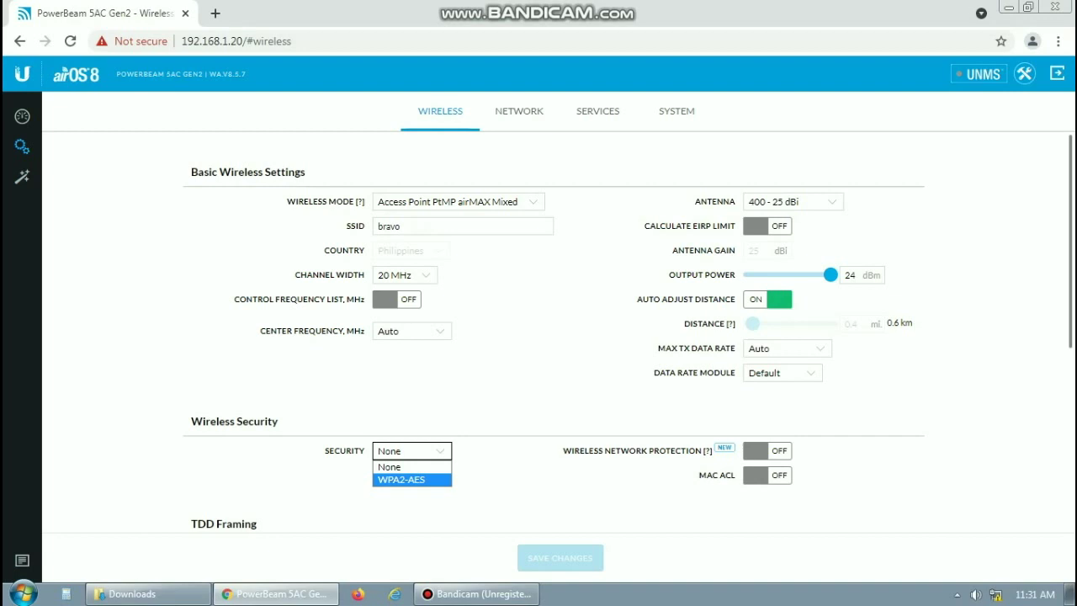
left_click(401, 478)
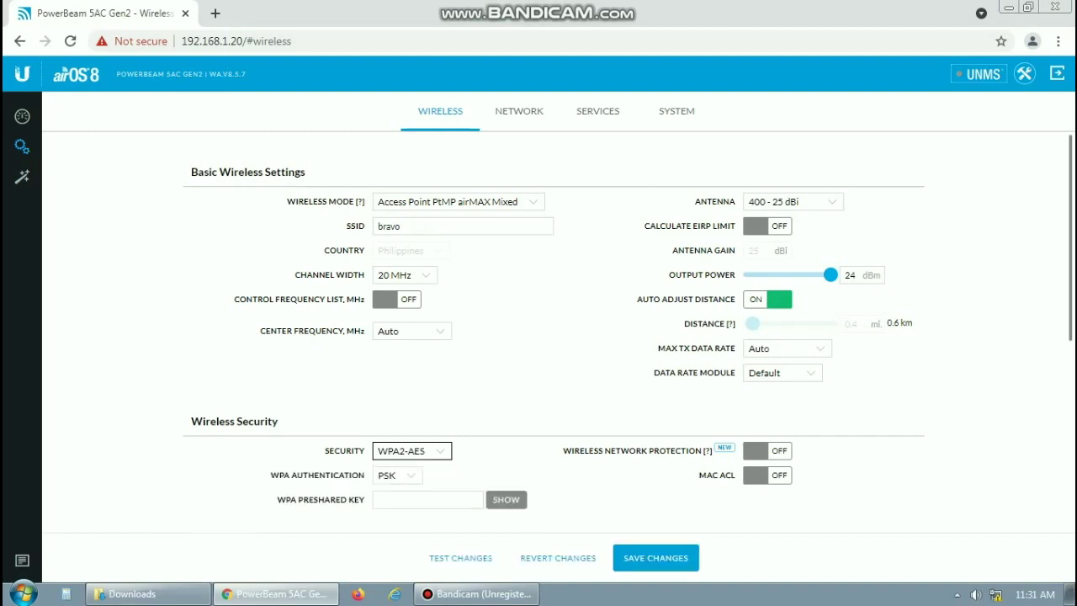
left_click(427, 499)
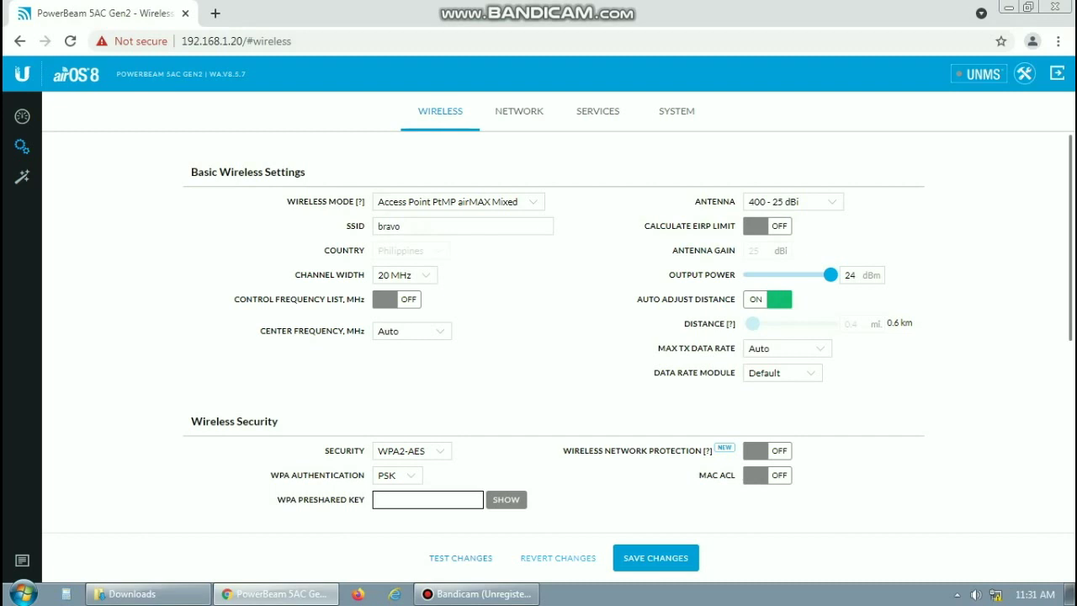
type("•••••••••")
scroll(555, 336, "down", 2)
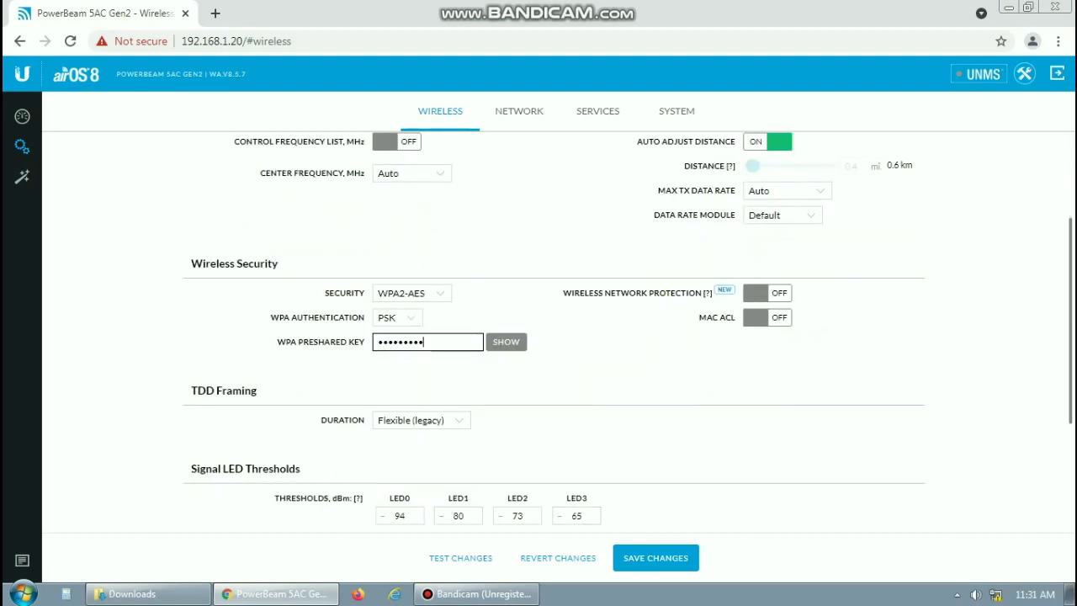
scroll(555, 337, "down", 3)
scroll(555, 336, "up", 4)
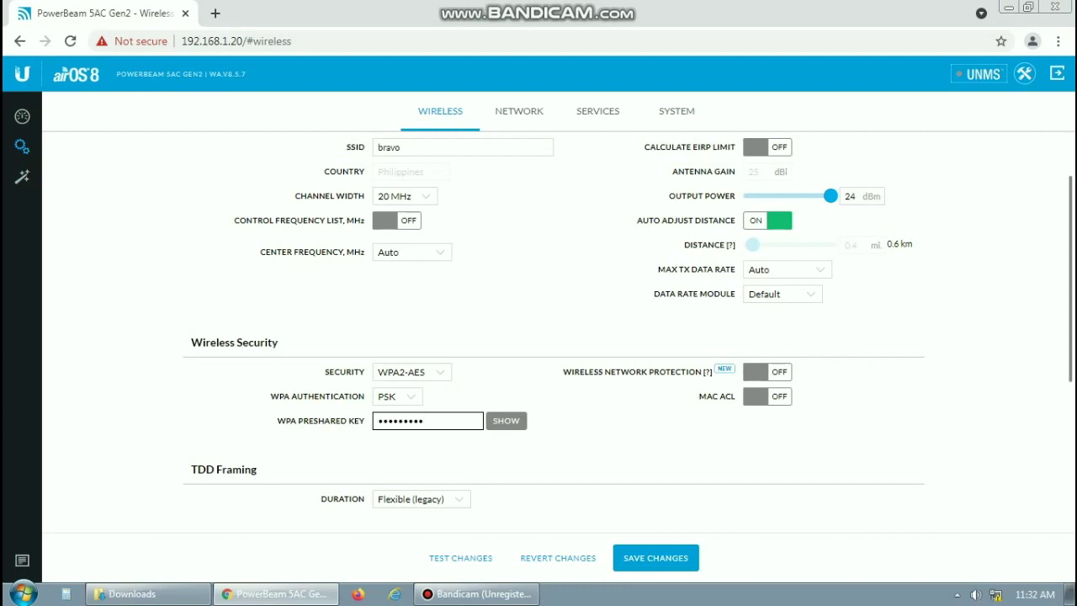
Switch MAC ACL on with the Allow policy, view the ACL list, and open a new tab
left_click(767, 396)
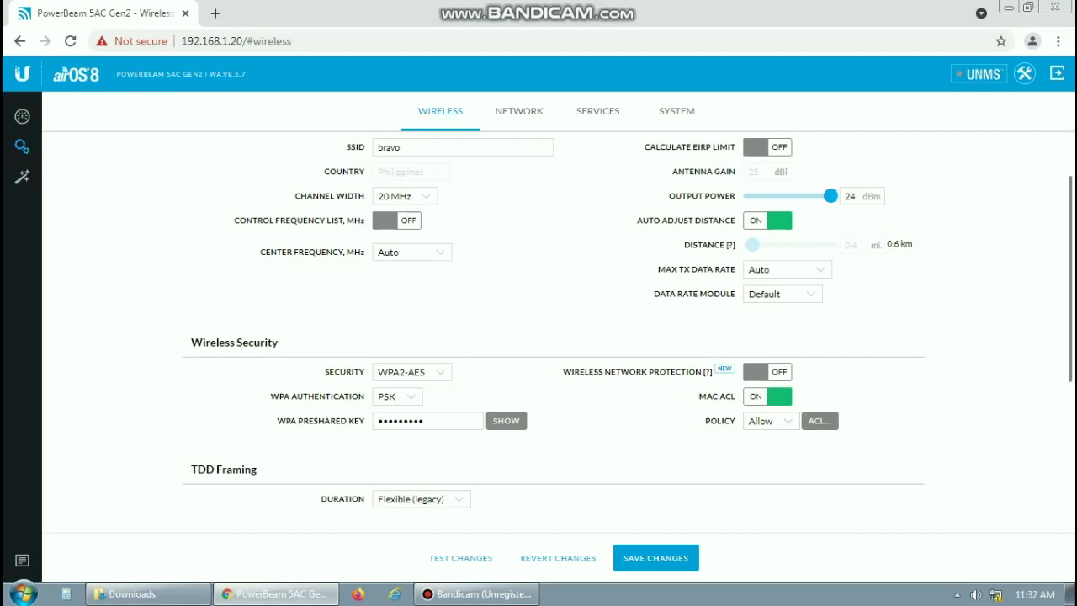
left_click(819, 421)
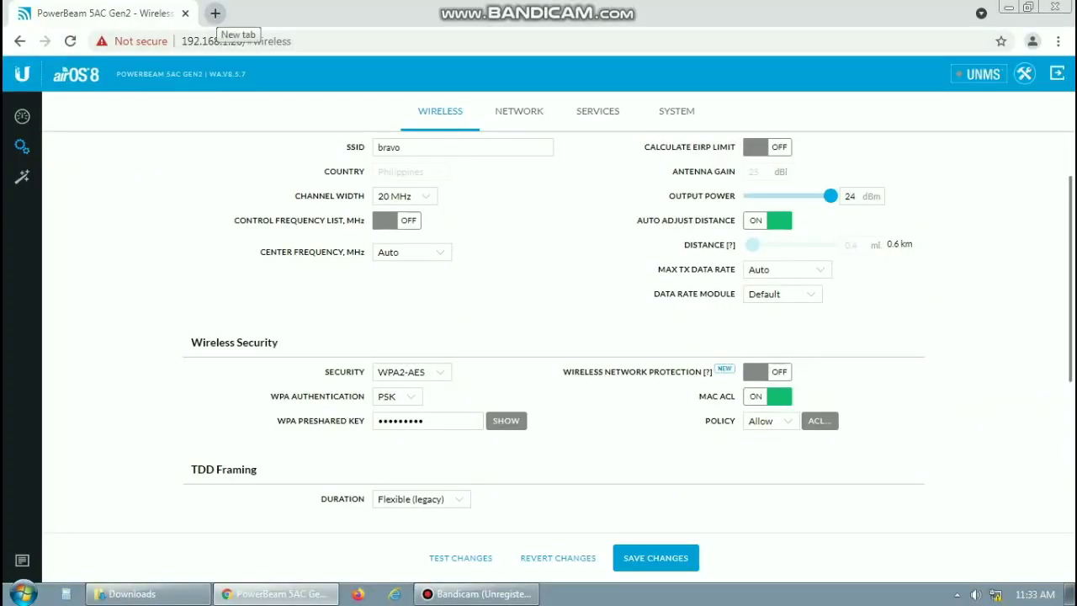
left_click(214, 12)
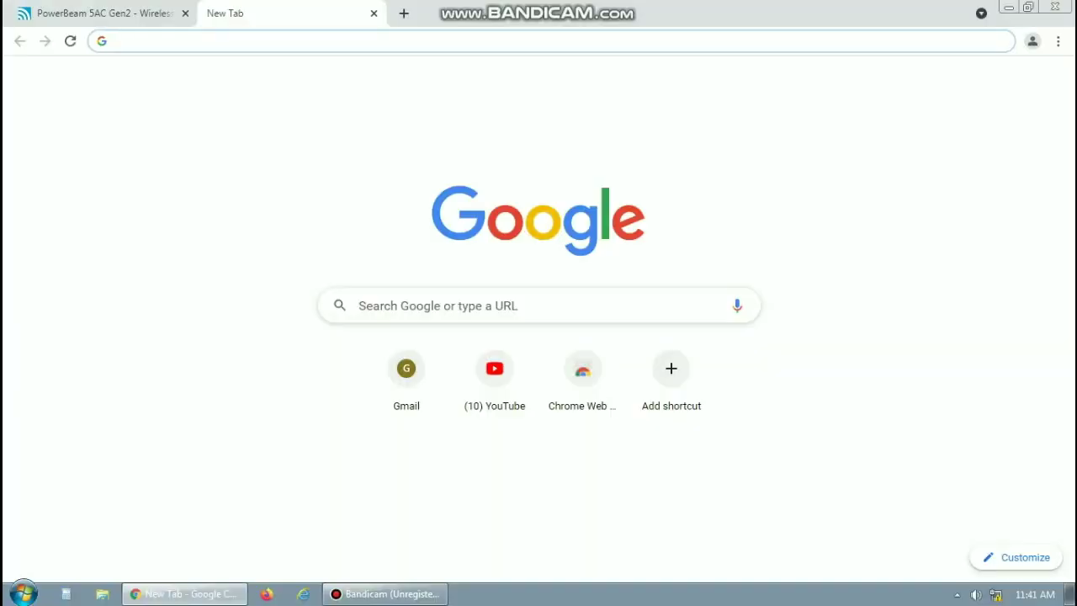
Load 192.168.1.20, bypass the certificate warning, and enter username ubnt on the login page
type("192.168.")
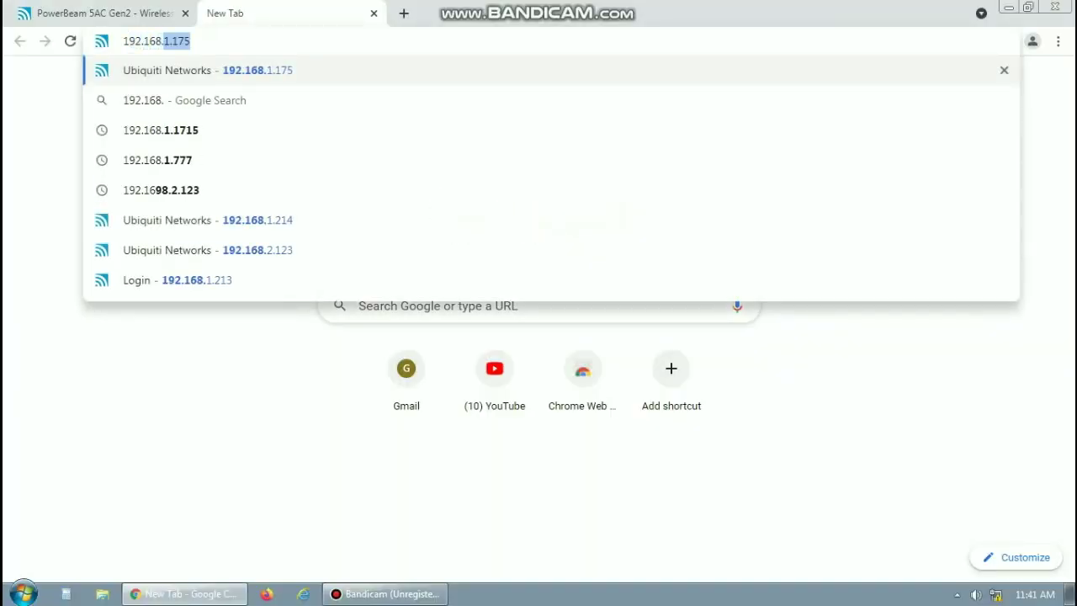
type("1.2")
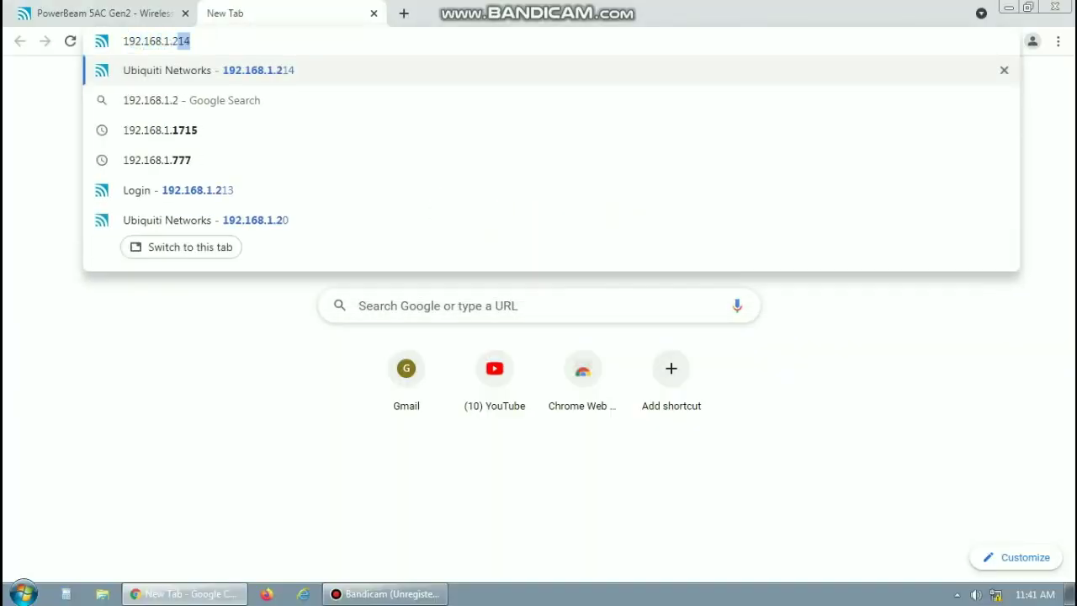
type("0")
key("Return")
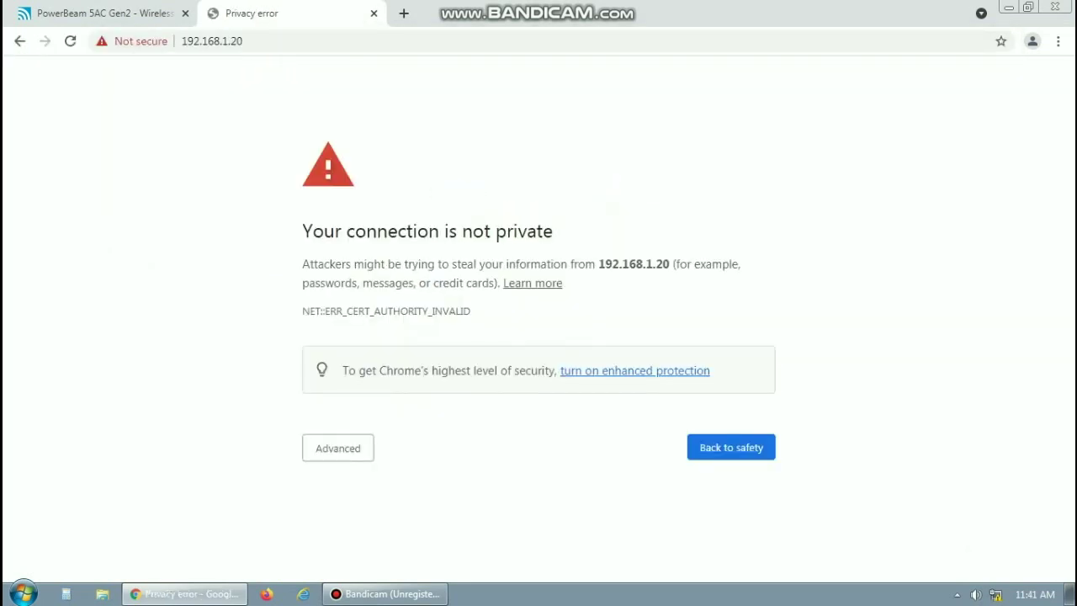
left_click(337, 447)
left_click(371, 569)
type("ubnt")
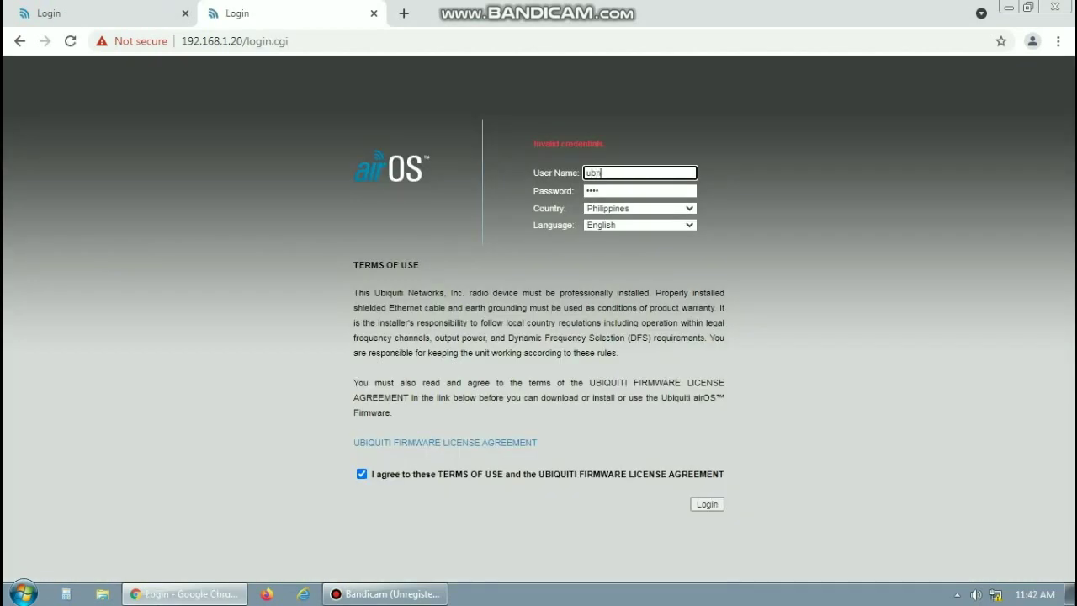
key("Tab")
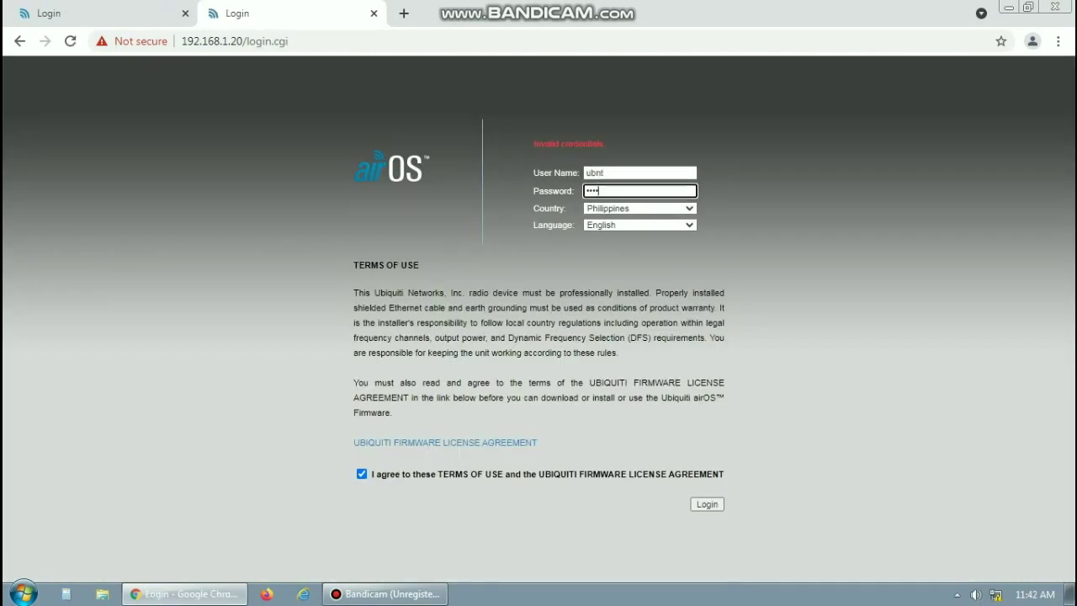
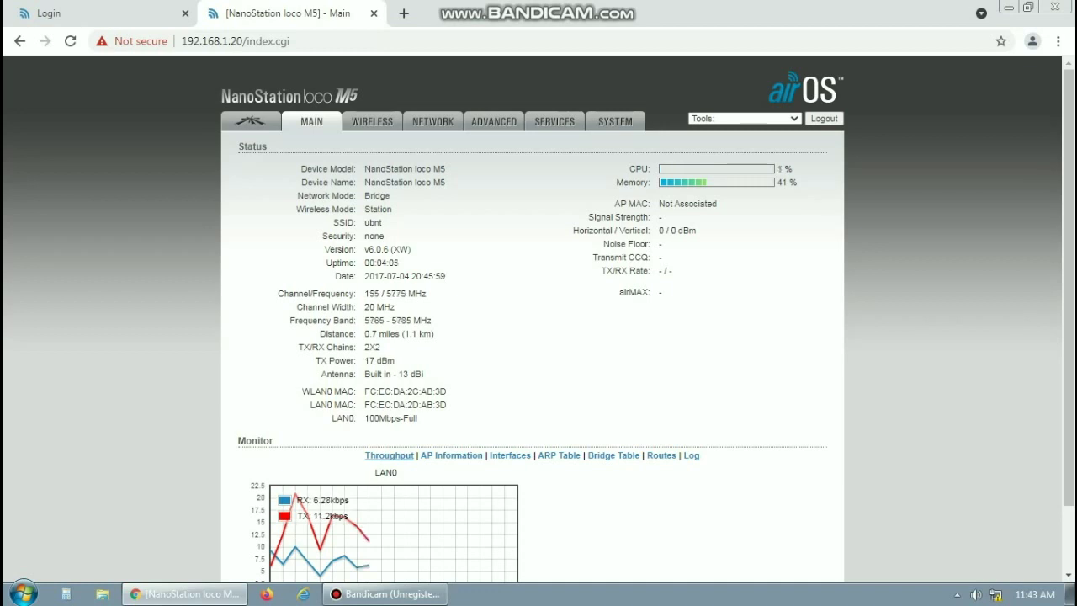
Set airMAX Priority to High on the airMAX tab and submit it
left_click(250, 121)
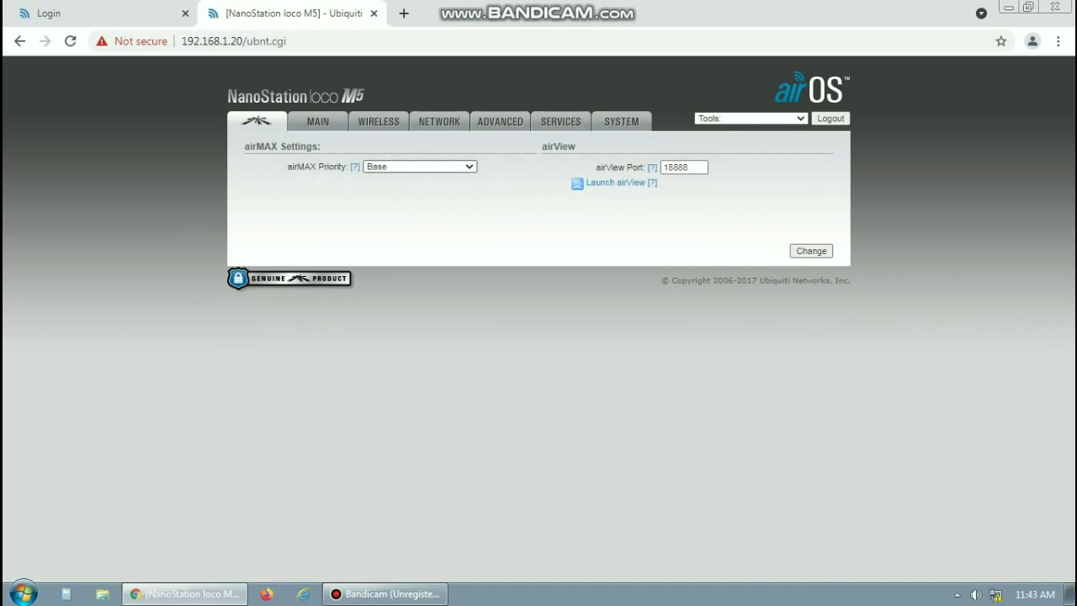
left_click(419, 166)
key("Up")
key("Up")
key("Return")
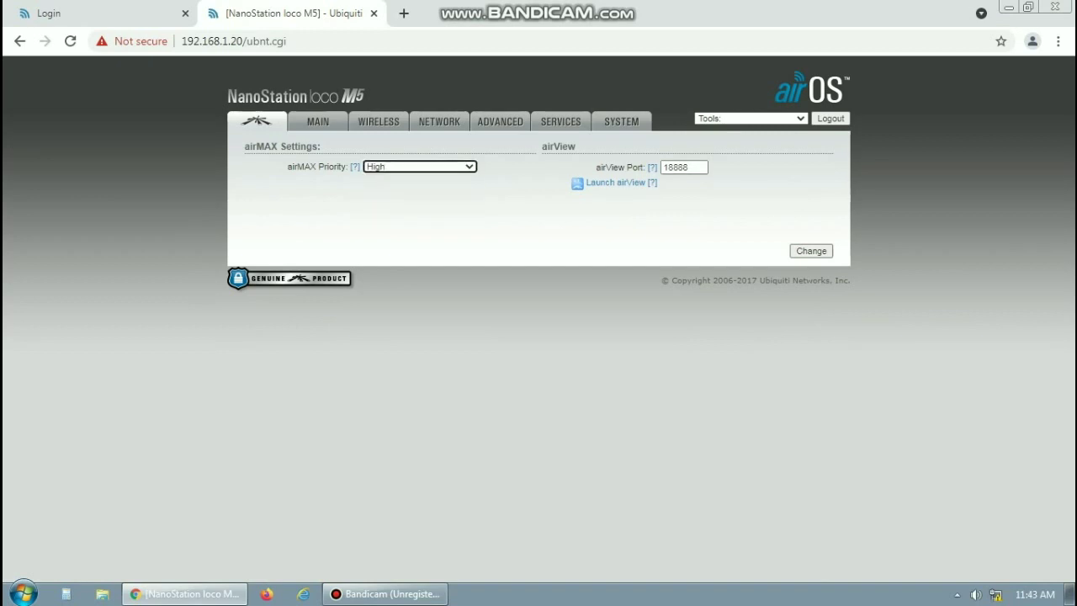
left_click(811, 250)
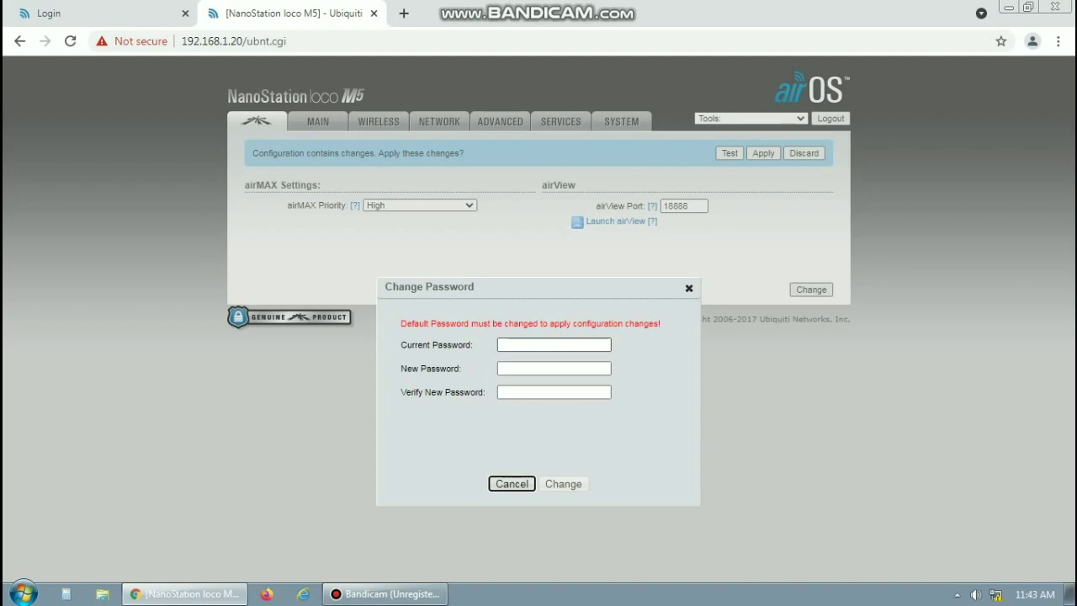
Replace the default admin password by entering the current password and the new password twice
left_click(554, 344)
type("ubnt")
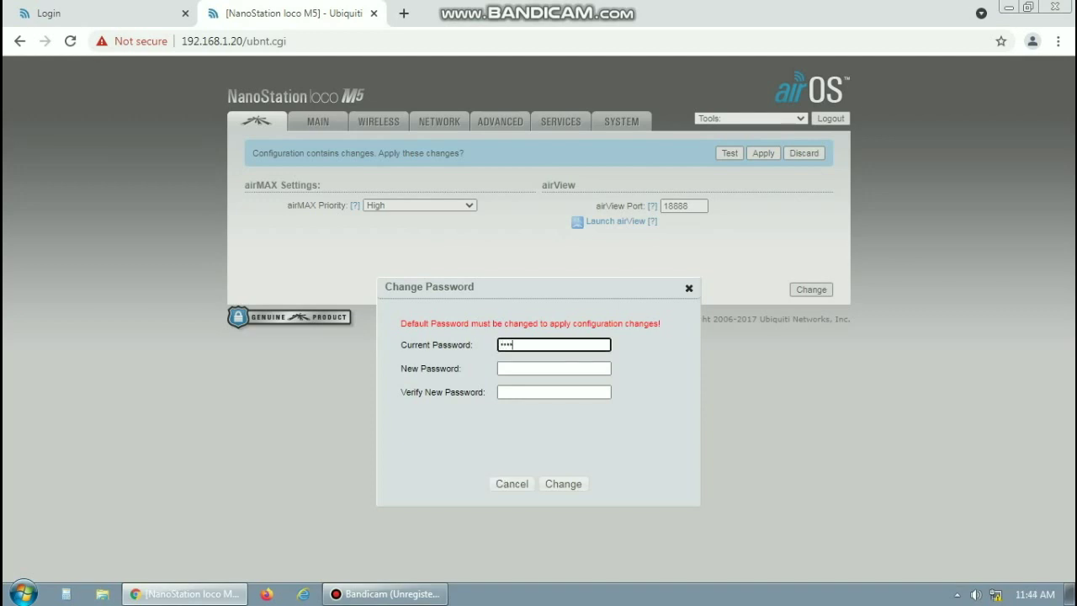
left_click(554, 368)
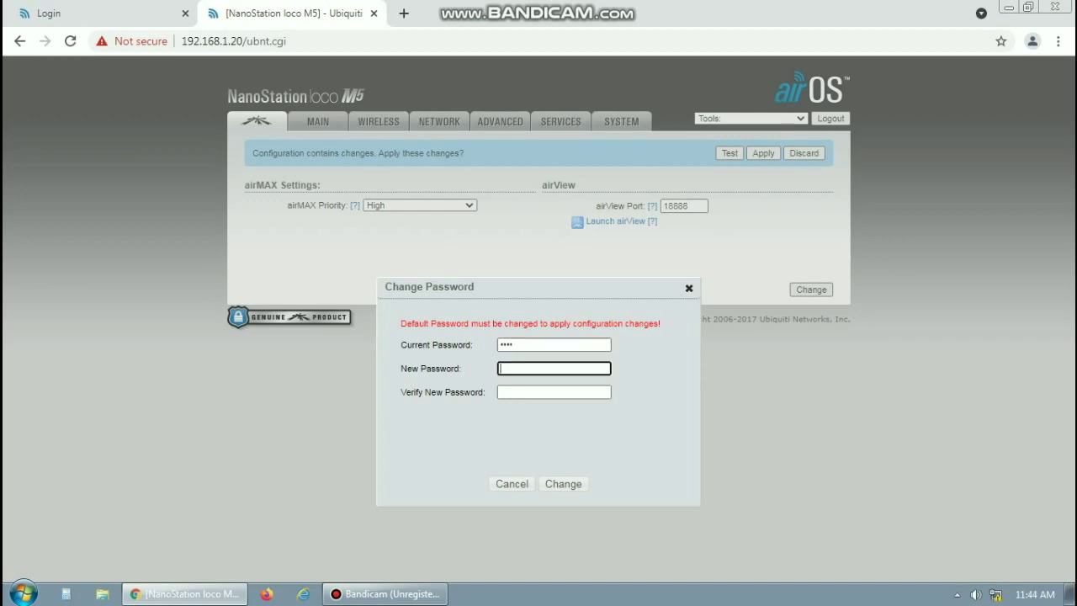
type("12345678901")
left_click(553, 391)
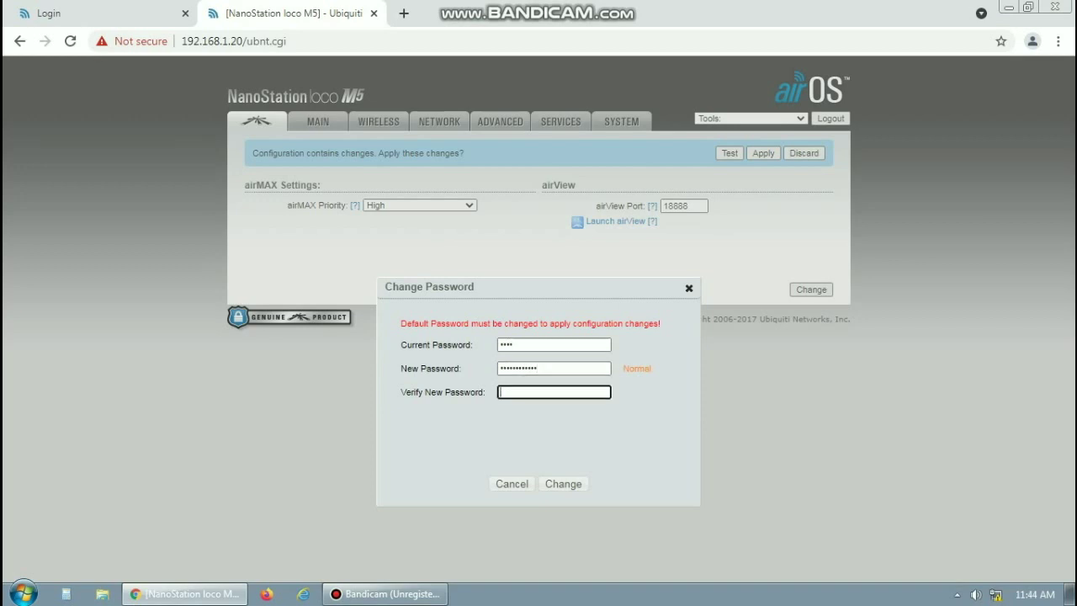
type("1234567890")
key("Return")
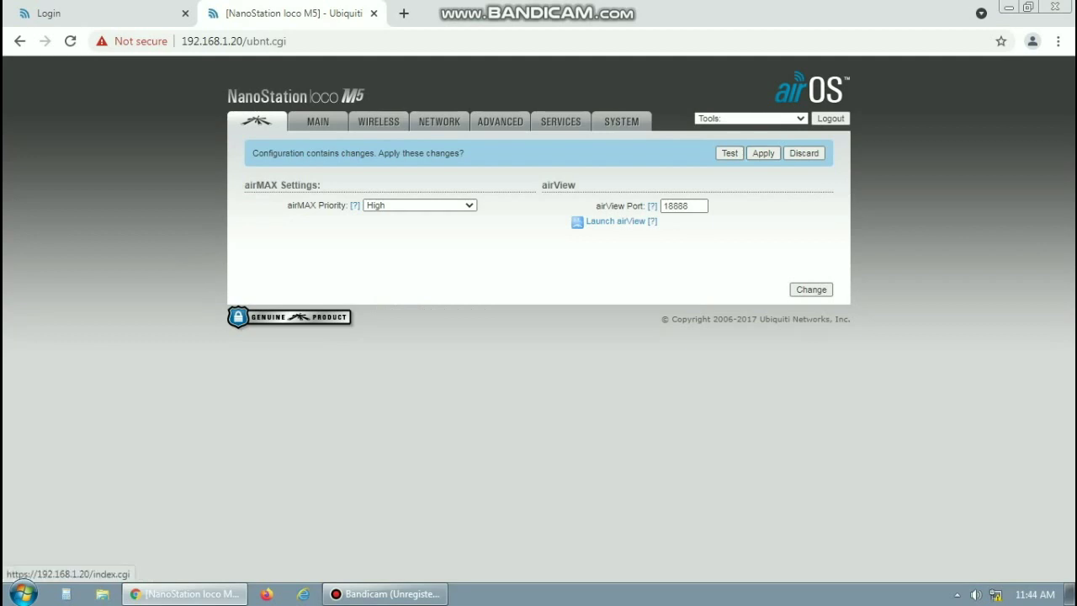
On the Wireless tab, keep Wireless Mode as Station and enable WDS (Transparent Bridge Mode)
left_click(378, 121)
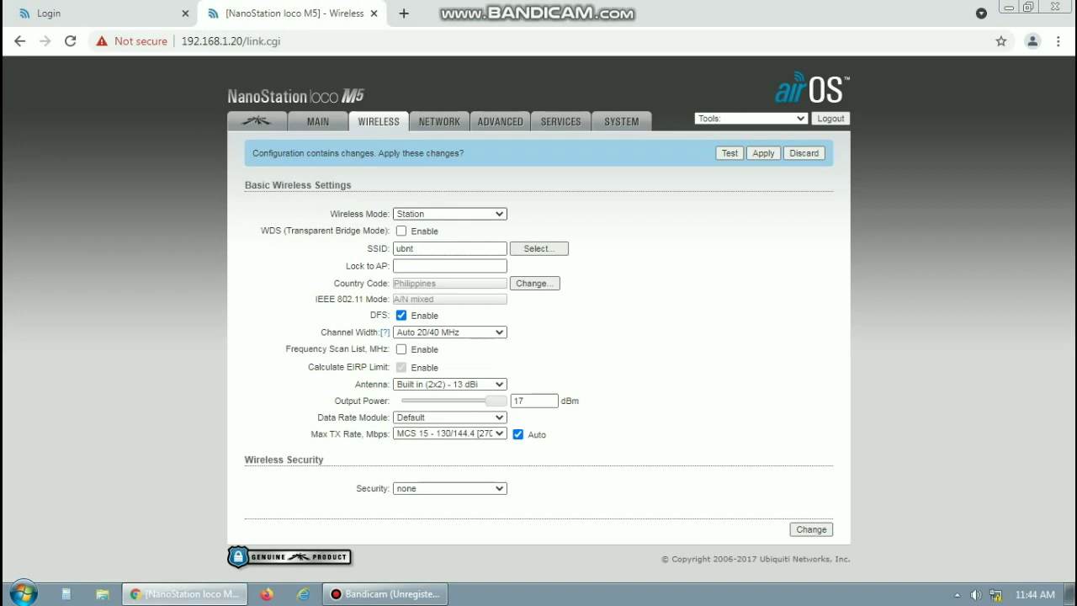
left_click(449, 214)
left_click(412, 223)
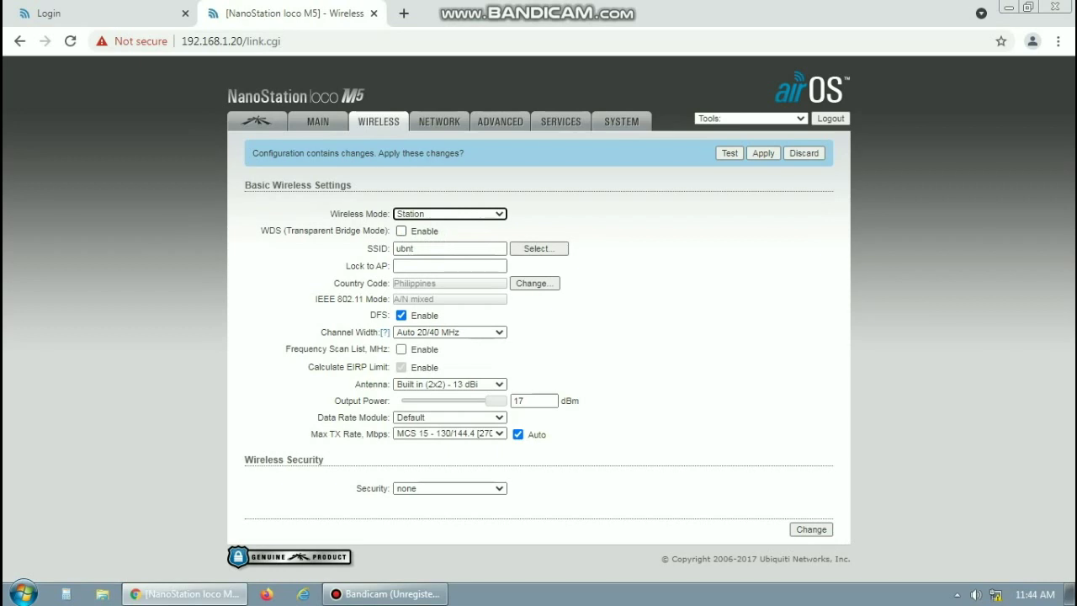
left_click(401, 230)
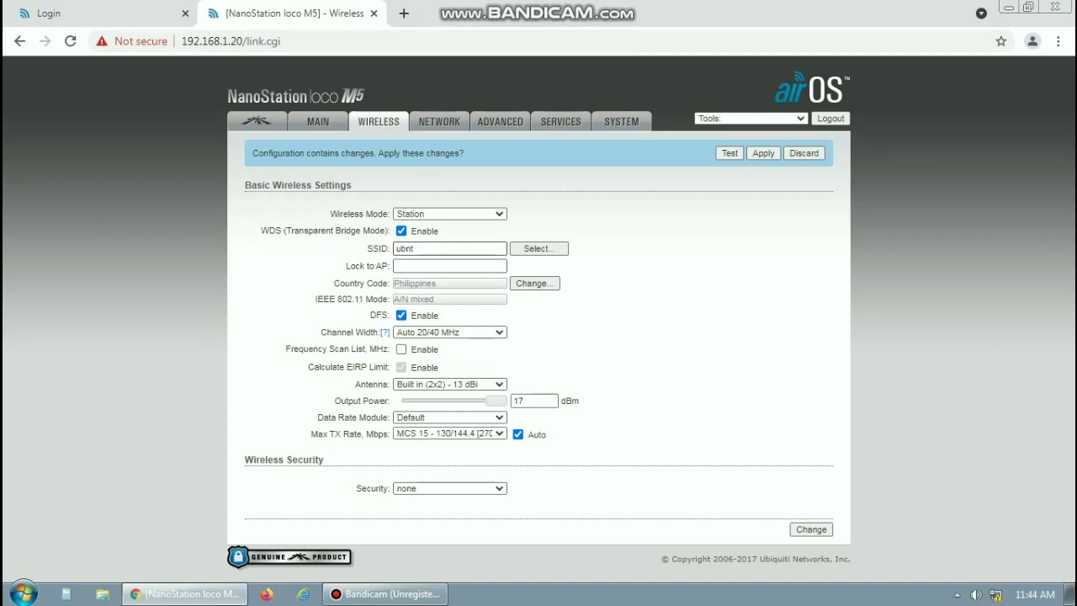
Pick the bravo access point from a site survey and lock to its MAC address
left_click(539, 248)
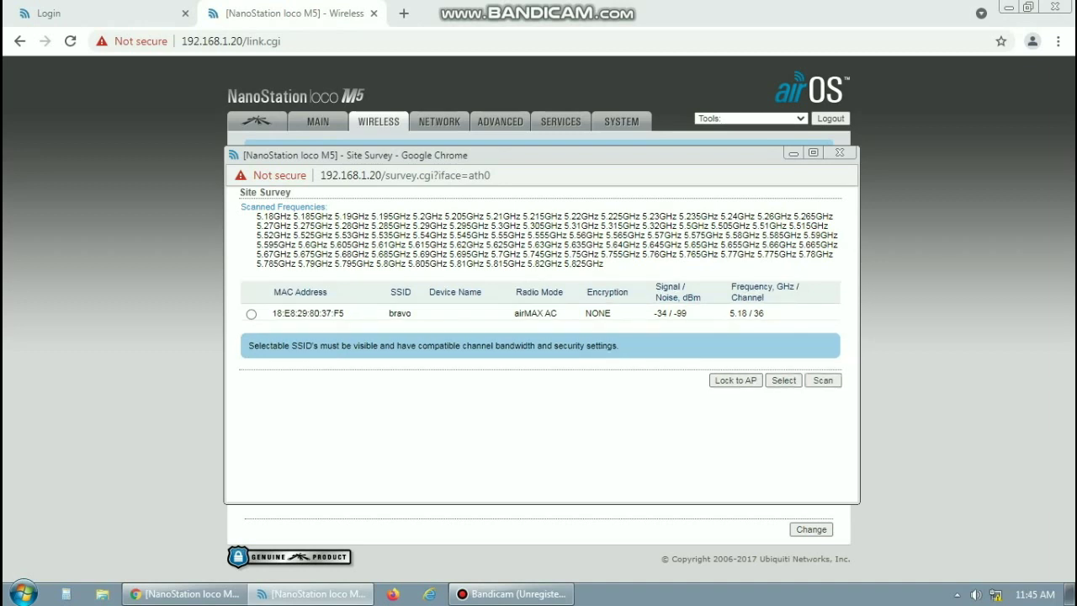
left_click(250, 314)
left_click(735, 380)
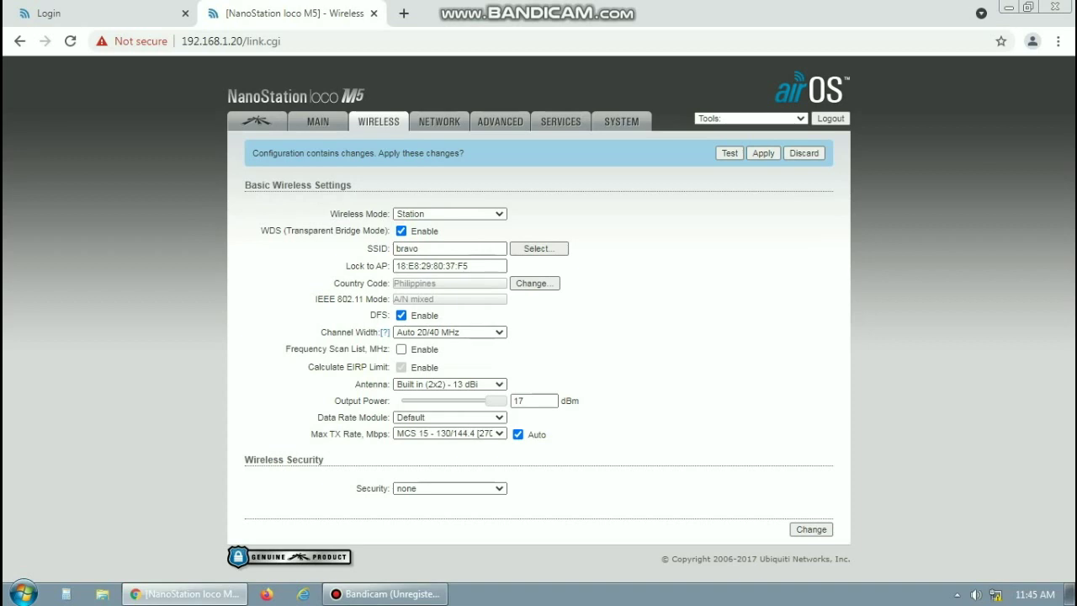
Set wireless security to WPA2-AES, enter the preshared key, and save the wireless page
left_click(450, 488)
key("Down")
key("Down")
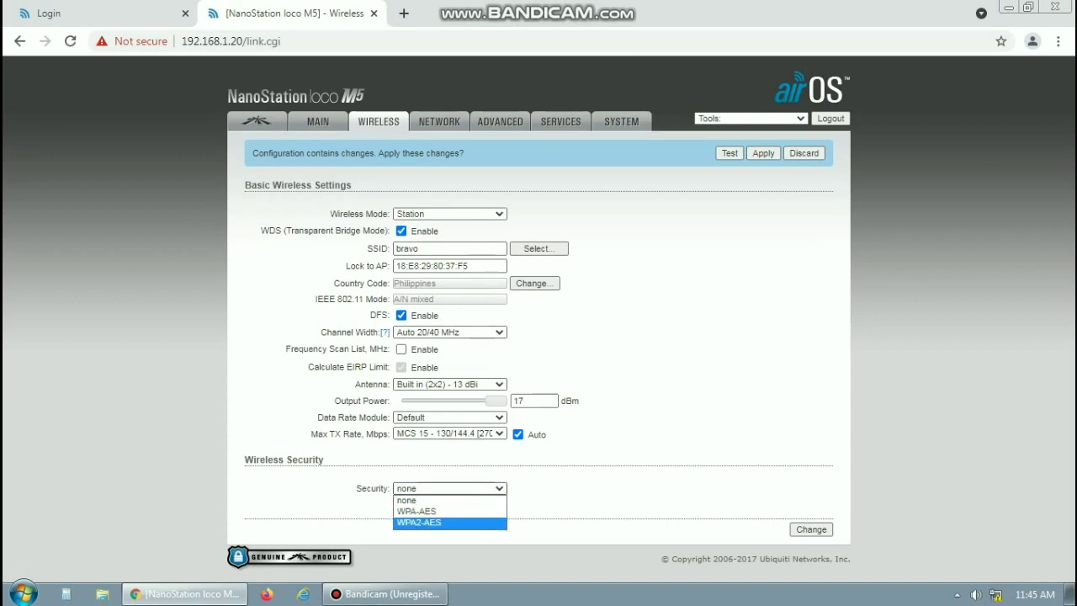
key("Return")
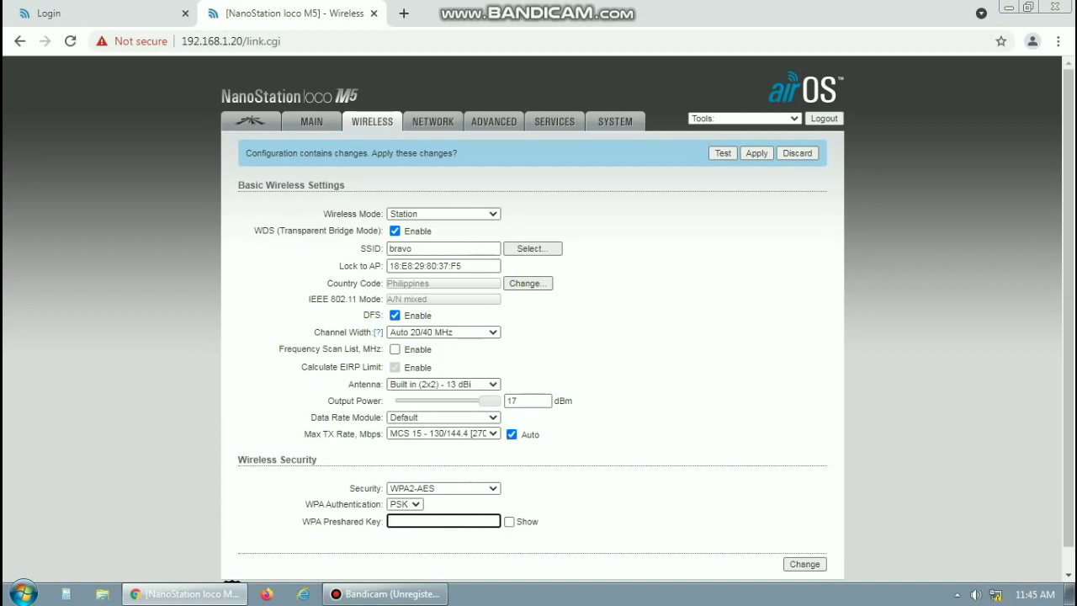
type("*********")
key("Tab")
key("space")
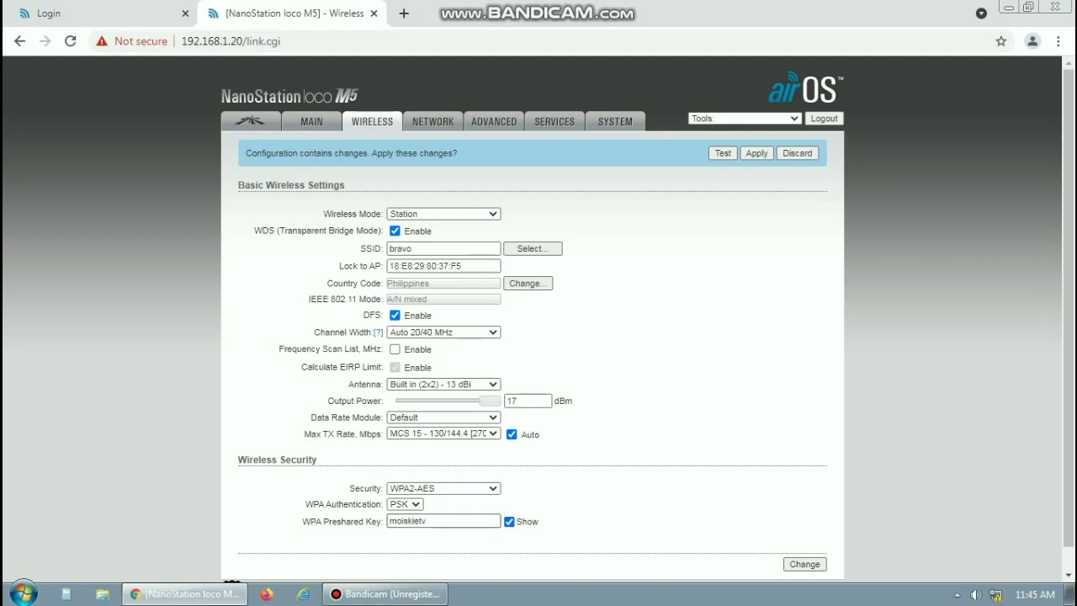
key("space")
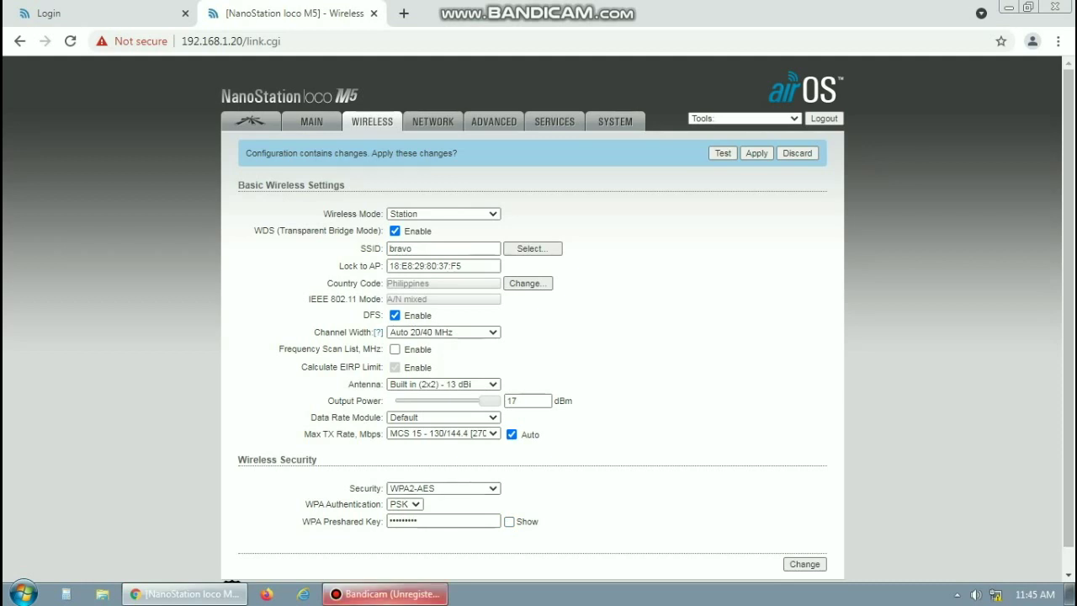
scroll(538, 336, "down", 1)
scroll(538, 337, "up", 1)
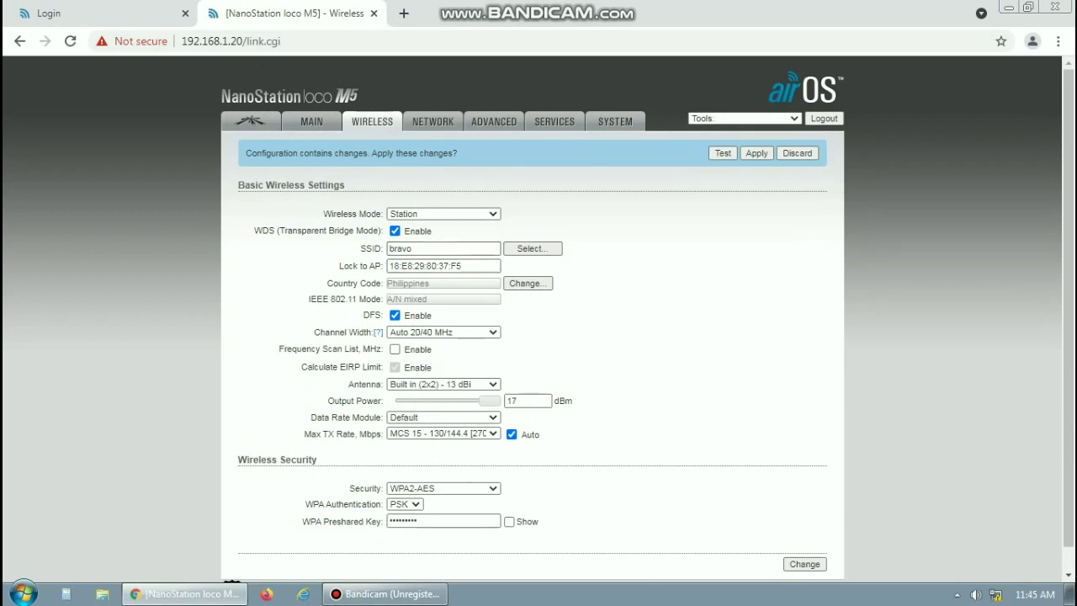
left_click(804, 564)
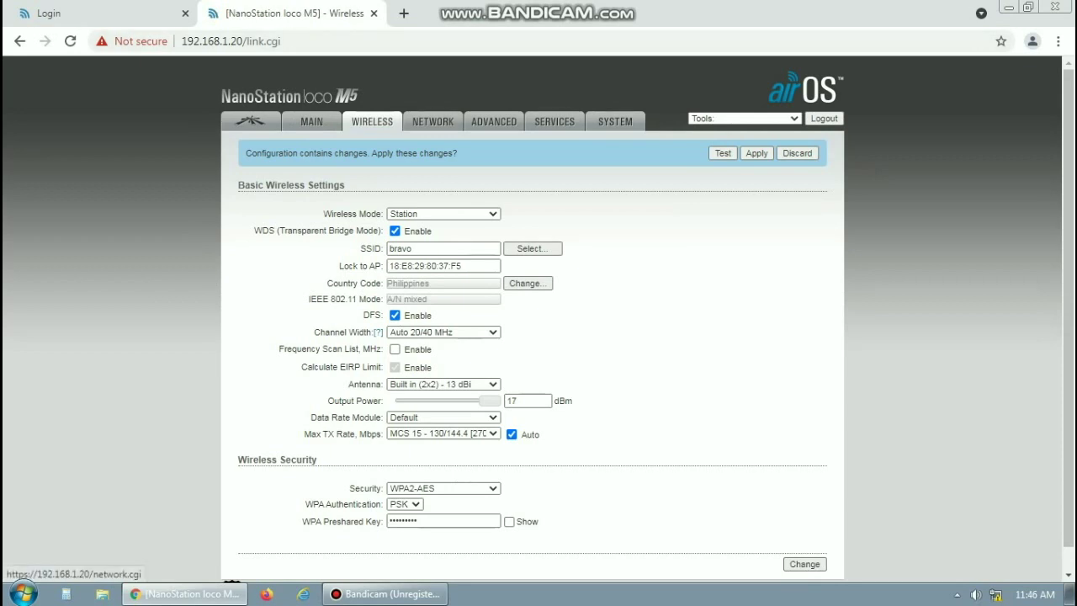
Change the management IP address on the Network tab from 192.168.1.20 to 192.168.1.21
left_click(432, 121)
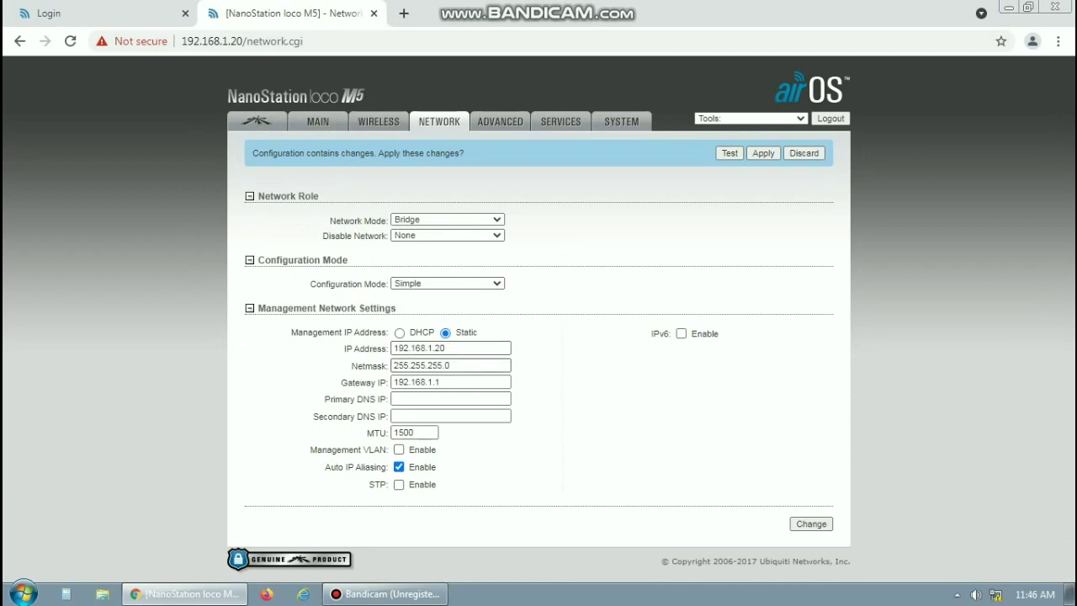
left_click(445, 347)
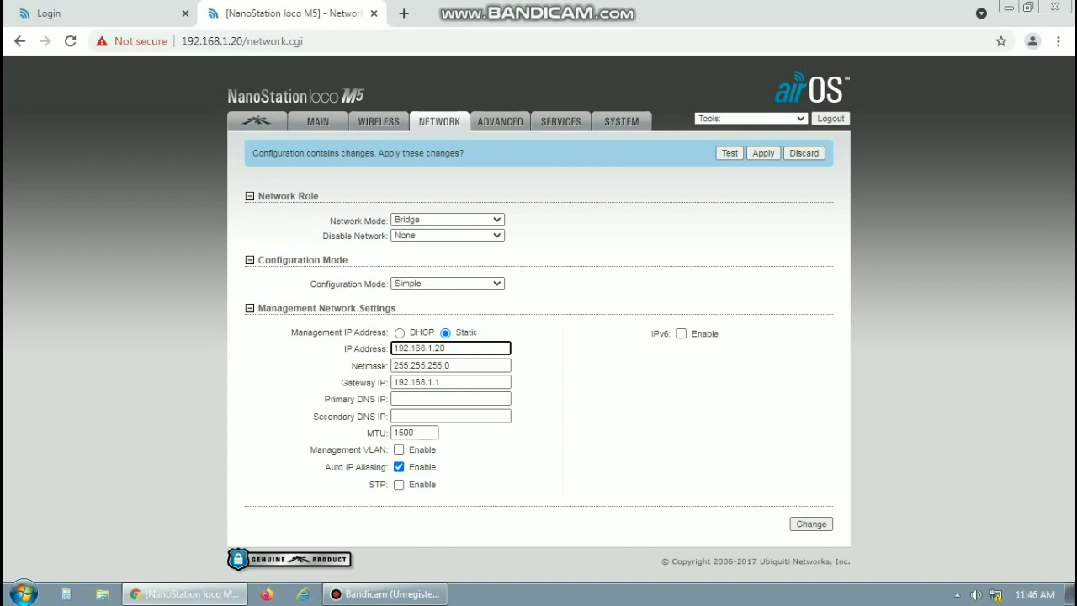
key("BackSpace")
type("1")
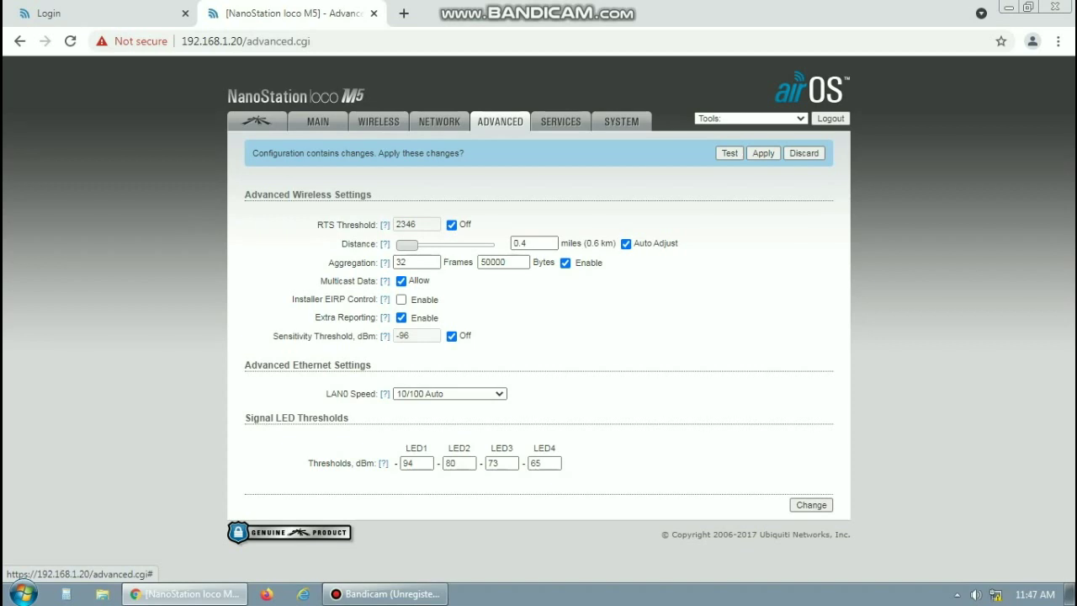
Set the Distance slider to about 3.3 miles and save the advanced settings
left_click_drag(407, 244, 444, 245)
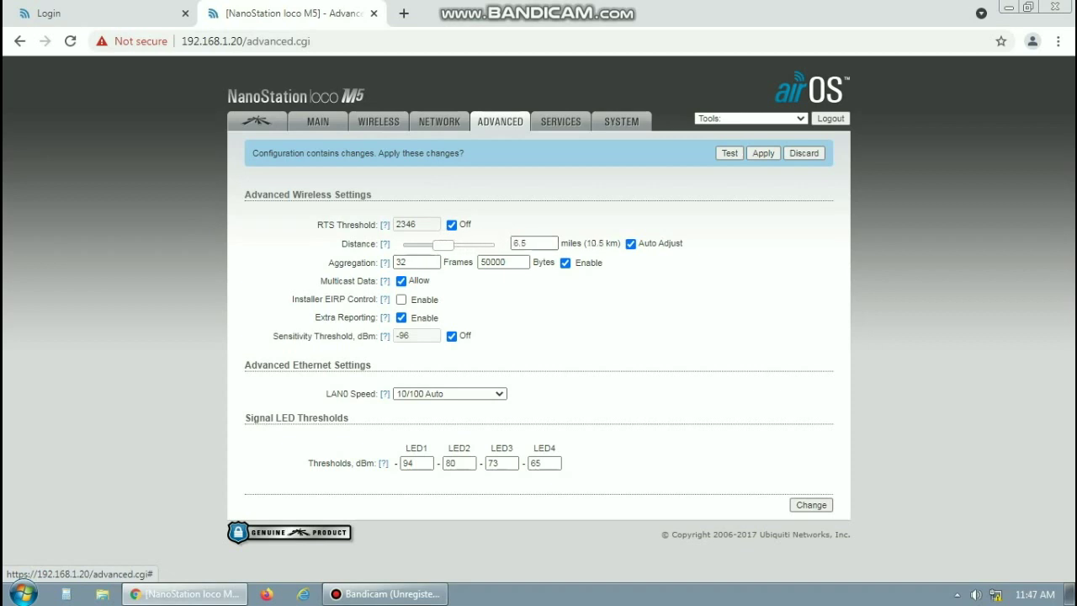
left_click_drag(443, 244, 423, 244)
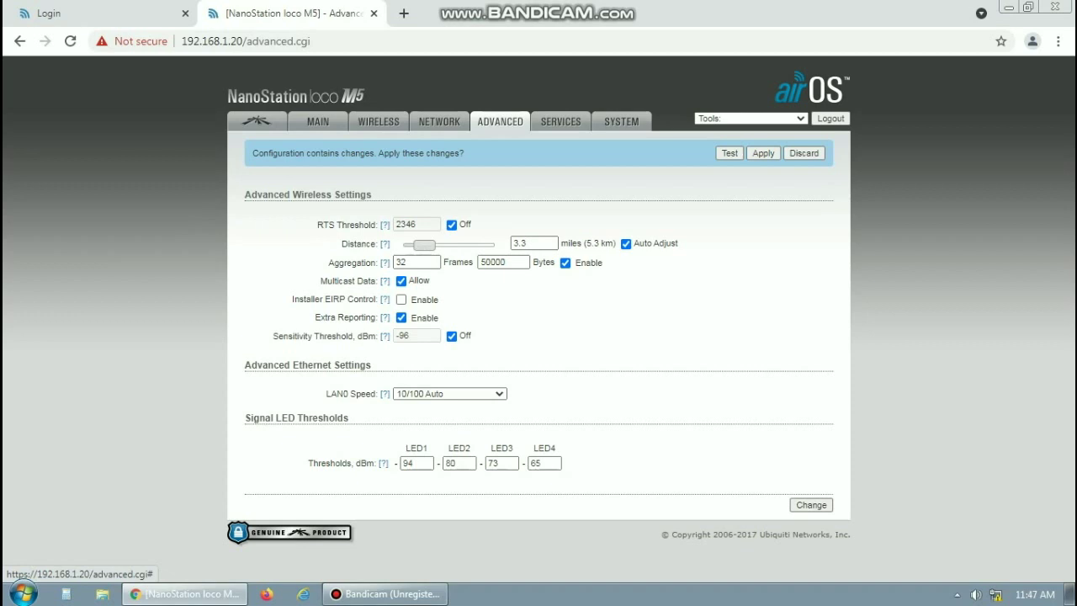
left_click(811, 505)
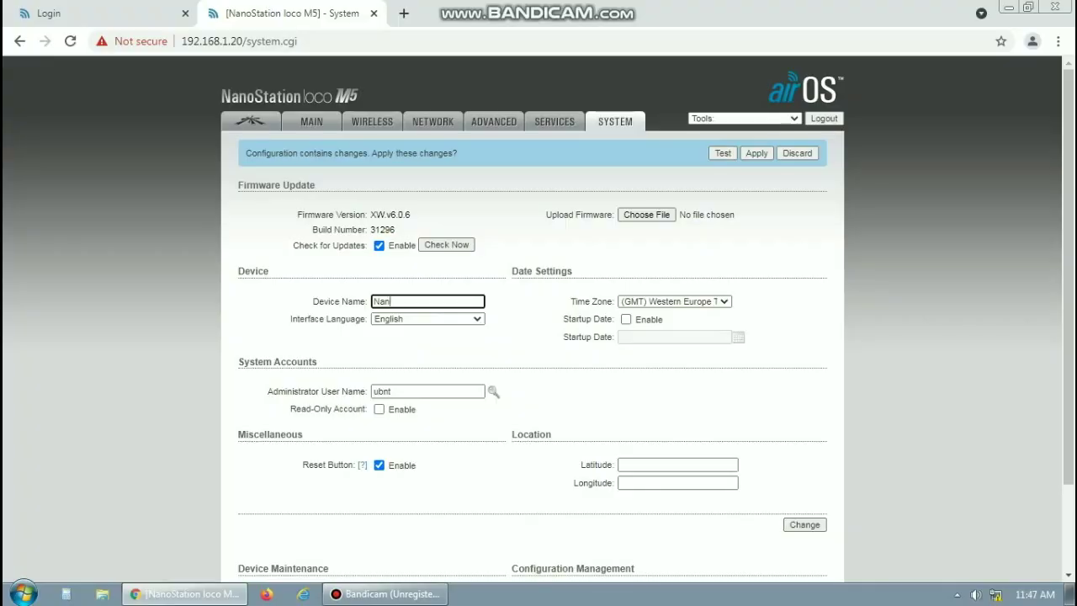
Delete the existing text in the Device Name field
key("BackSpace")
key("BackSpace")
key("BackSpace")
key("BackSpace")
Name the device moiskie, replace the administrator user name, and submit the system settings
type("moiskie")
left_click(421, 391)
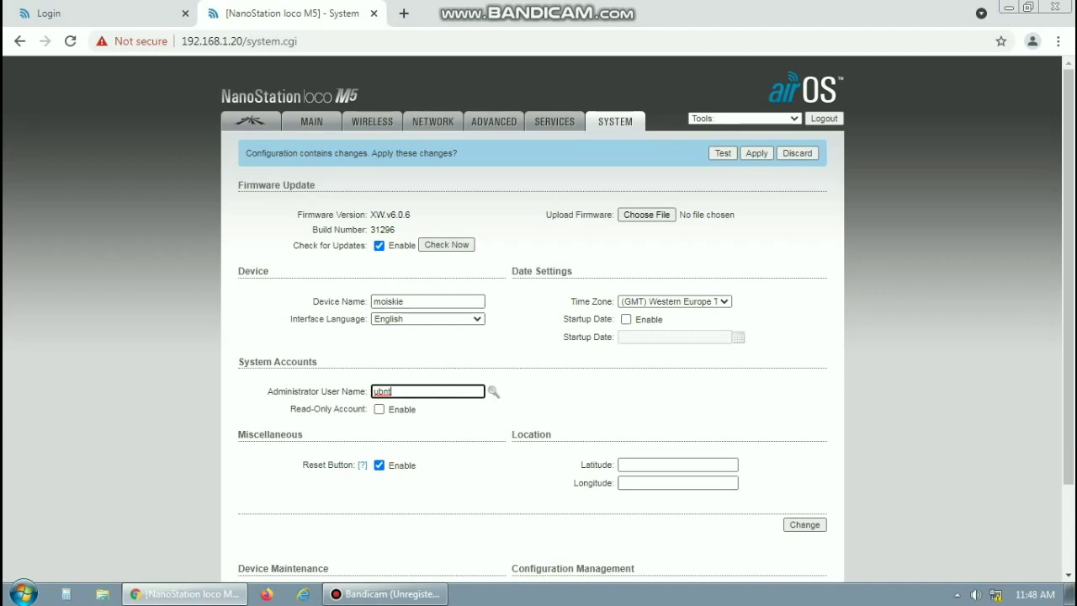
key("BackSpace")
key("BackSpace")
key("BackSpace")
key("BackSpace")
type("moiskie")
key("Return")
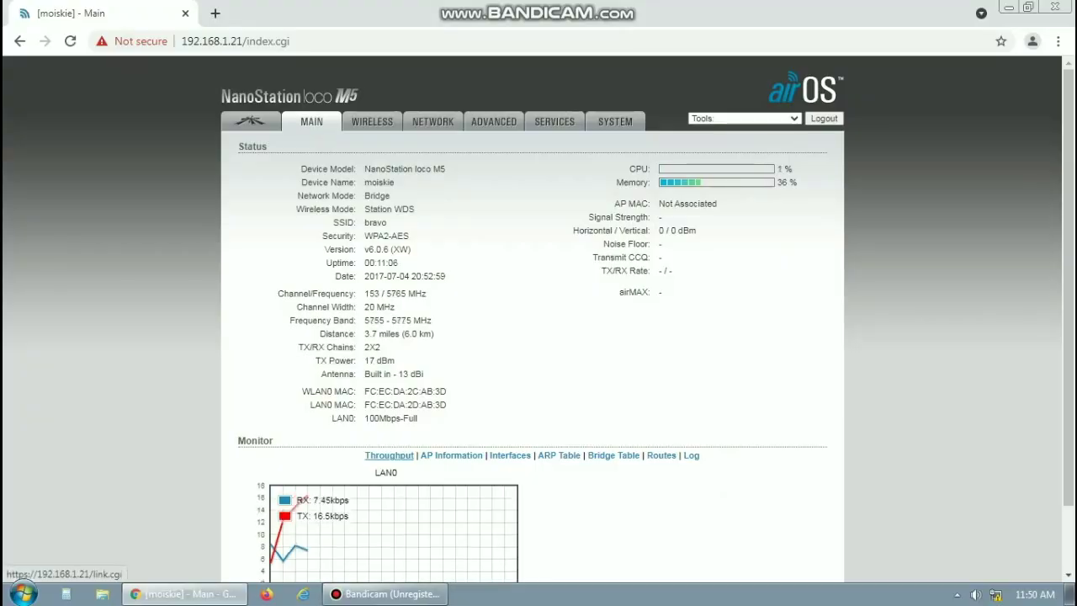
Copy the WLAN0 MAC address FC:EC:DA:2C:AB:3D from the Main status page
left_click(250, 121)
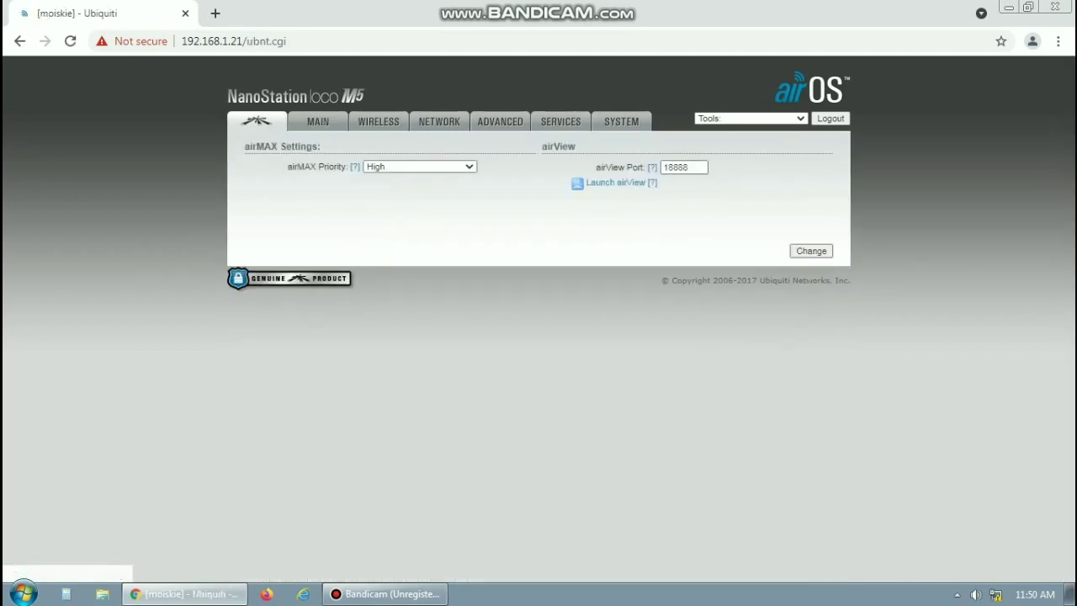
left_click(318, 121)
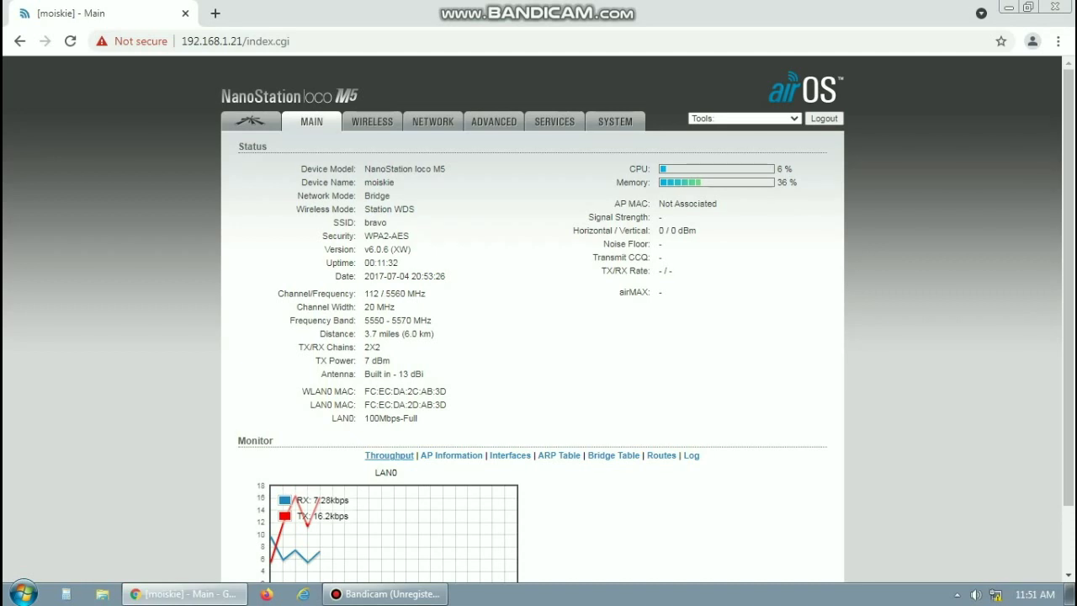
left_click_drag(446, 391, 364, 391)
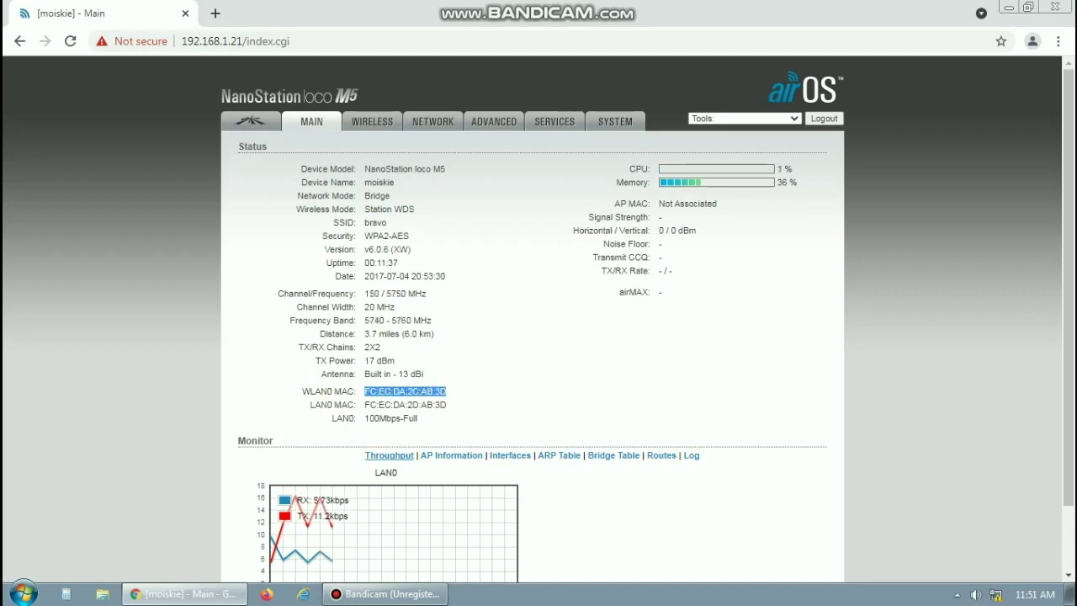
right_click(399, 392)
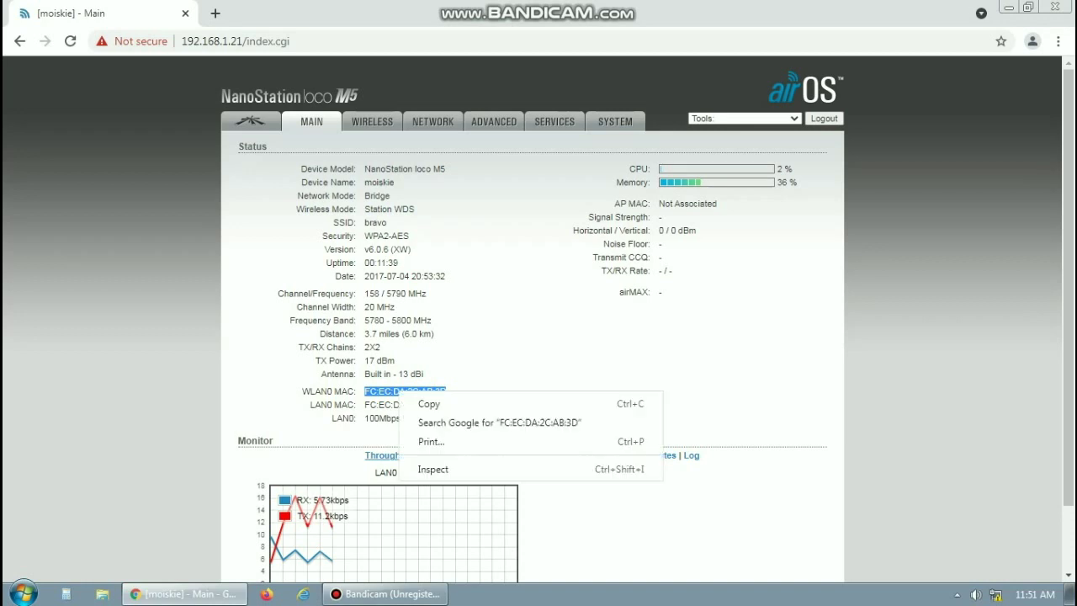
left_click(429, 403)
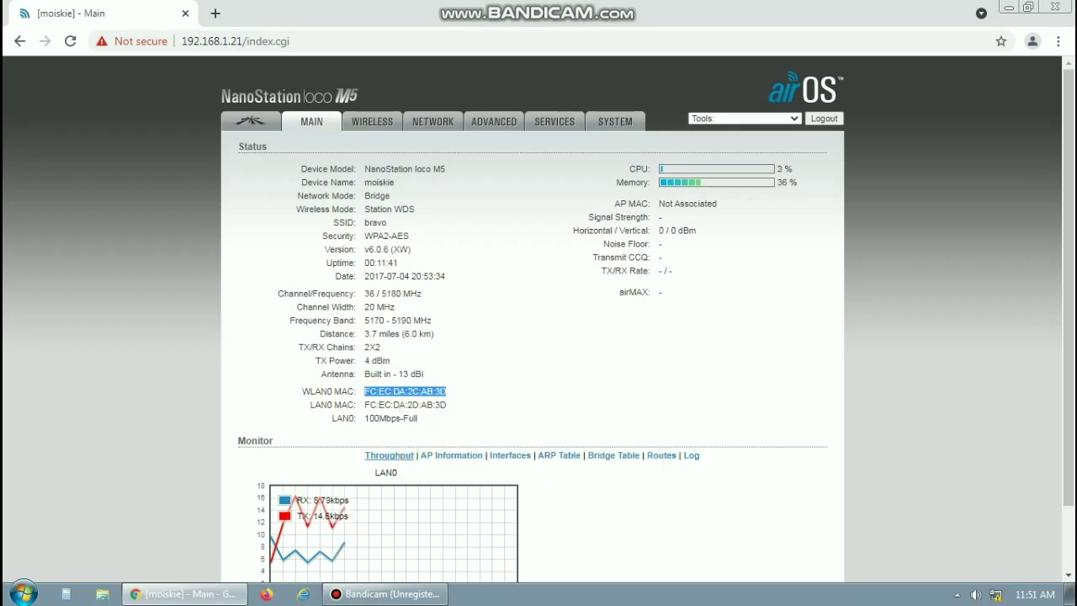
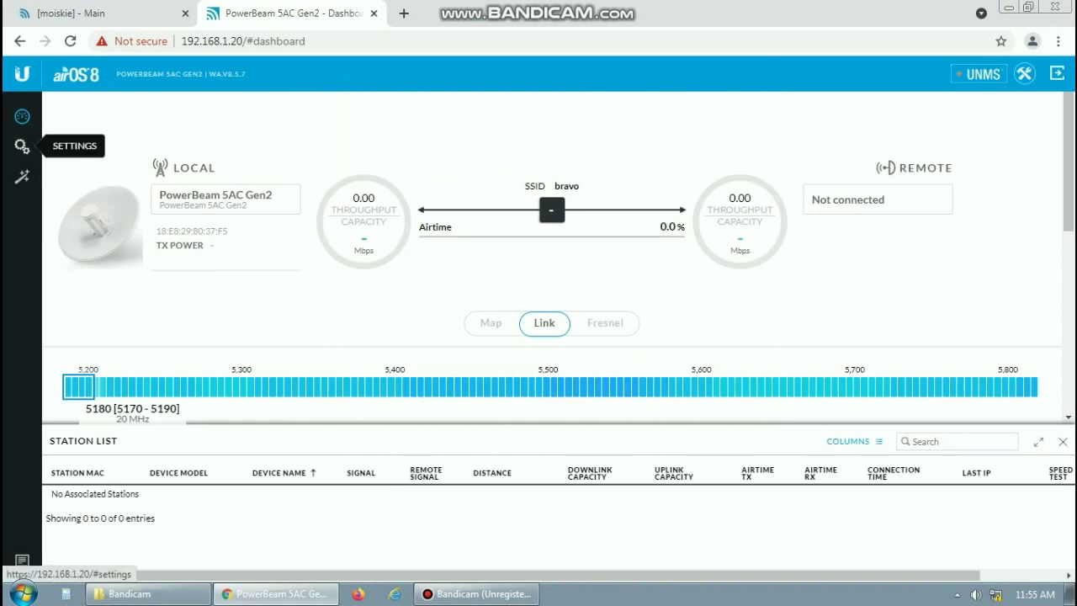
Go to the PowerBeam's Wireless settings page (SSID bravo, 20 MHz, 24 dBm)
left_click(22, 146)
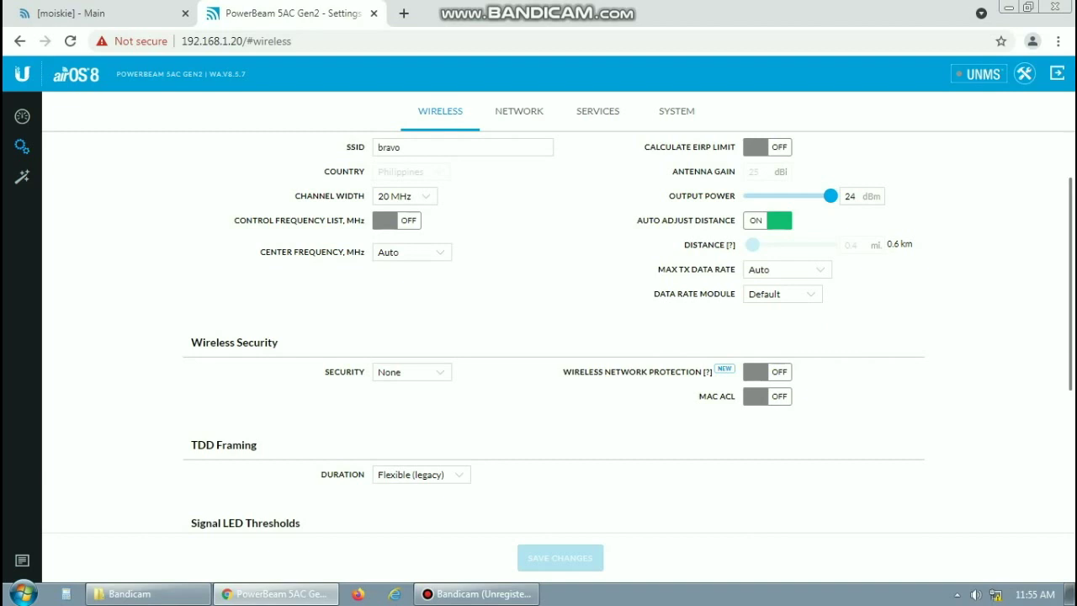
Switch MAC ACL on with the Allow policy and show the empty MAC ACL rule list
left_click(767, 396)
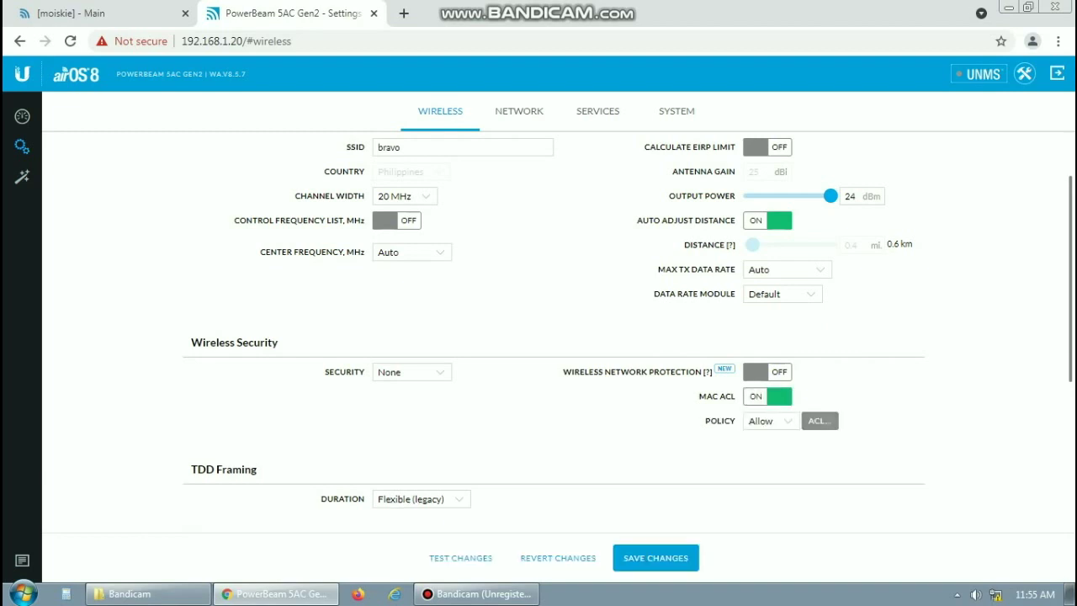
left_click(820, 420)
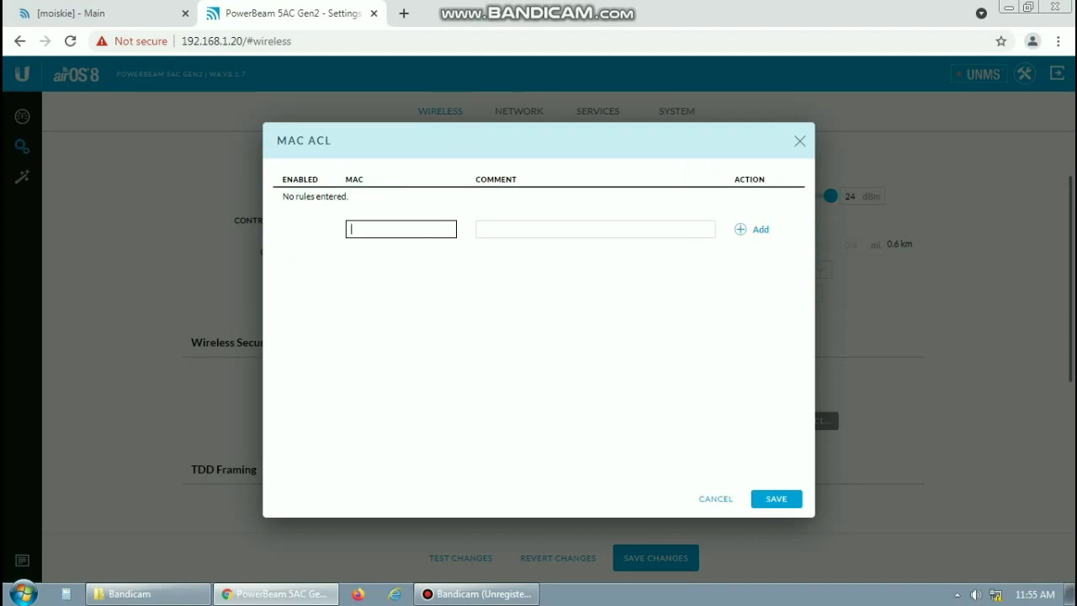
Add an ACL entry for MAC FC:EC:DA:2C:AB:3D with comment 'bhr', then close the list
right_click(362, 230)
left_click(403, 327)
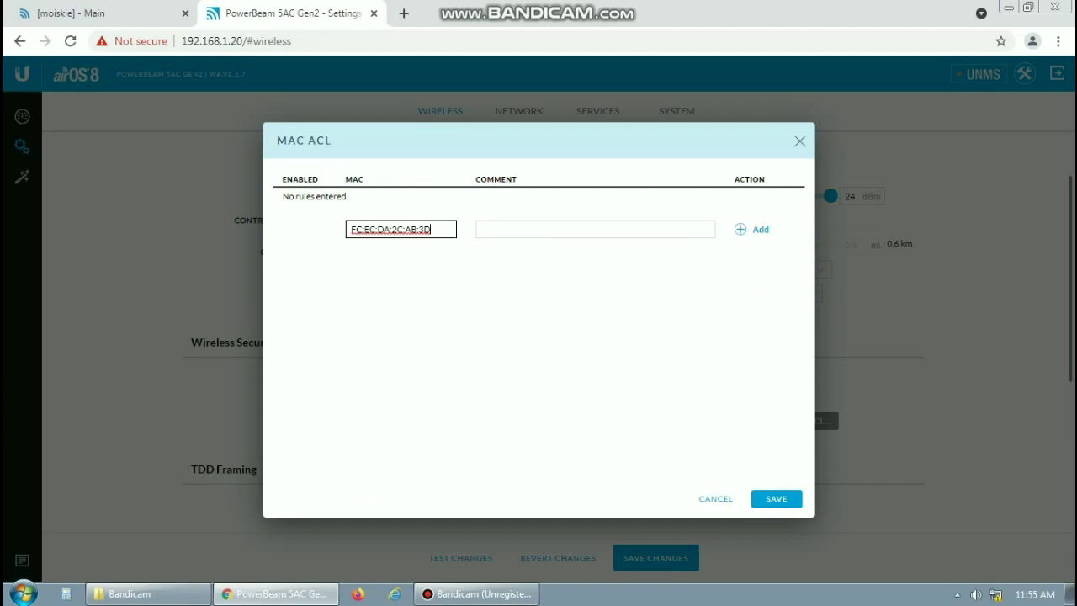
left_click(479, 229)
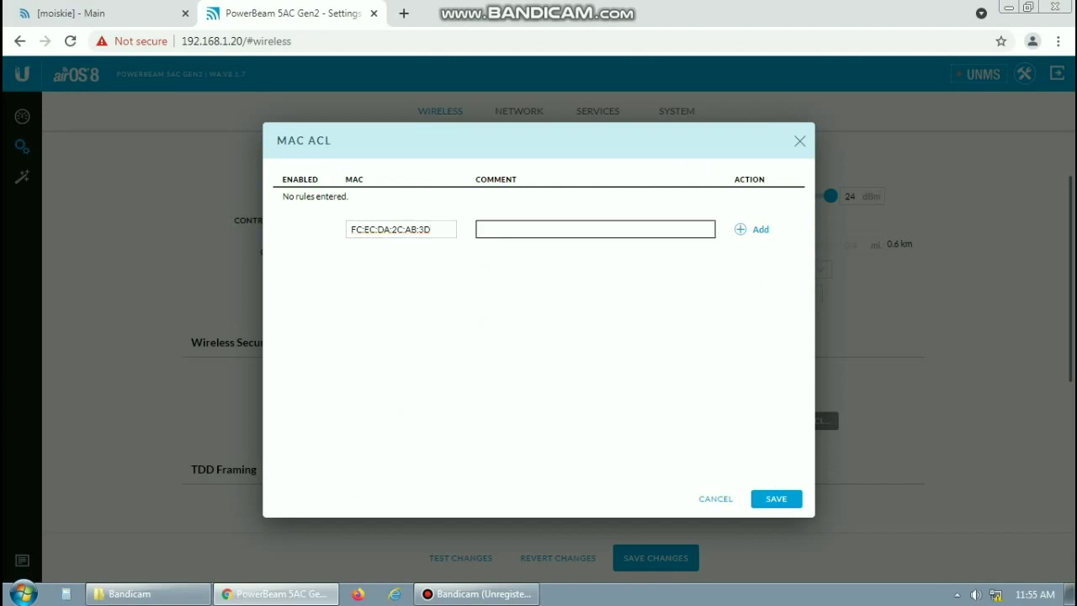
type("bhr")
key("Escape")
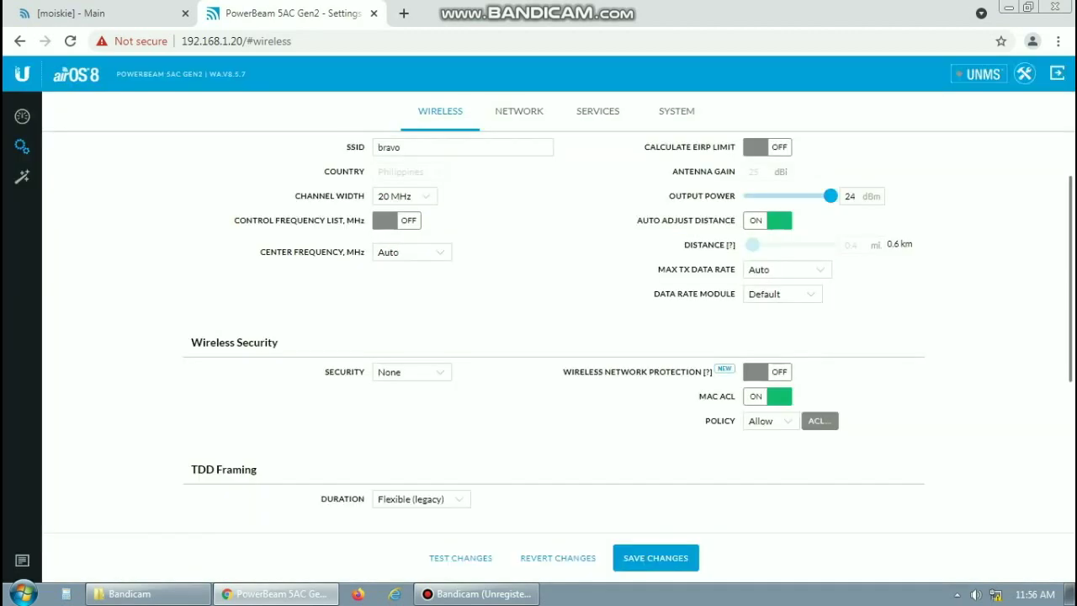
Save the wireless MAC ACL changes, then switch to the NanoStation's status page
scroll(555, 336, "down", 3)
scroll(555, 336, "up", 4)
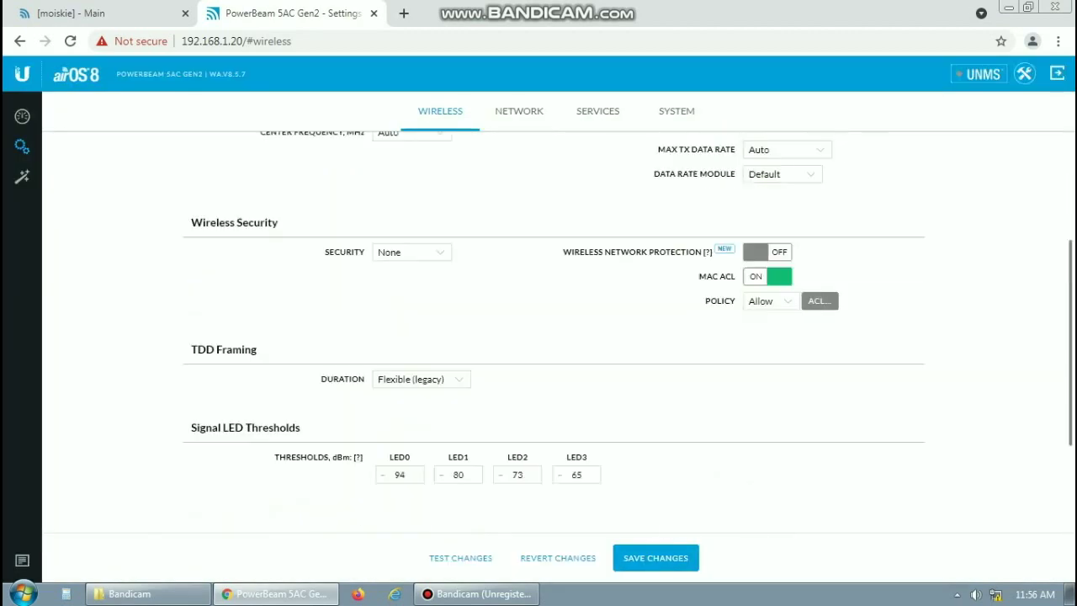
left_click(655, 558)
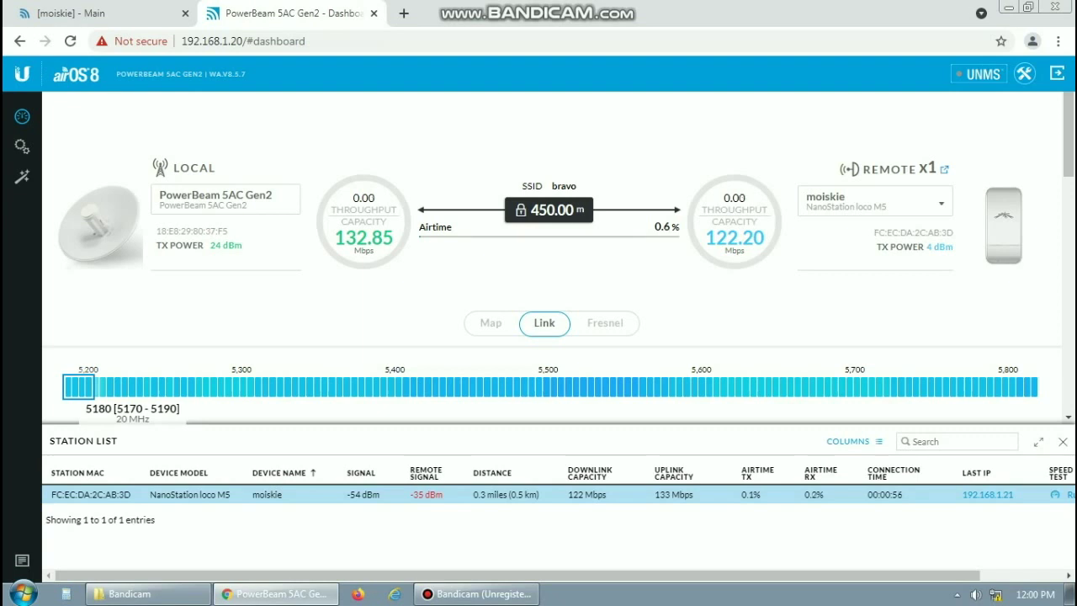
key("ctrl+1")
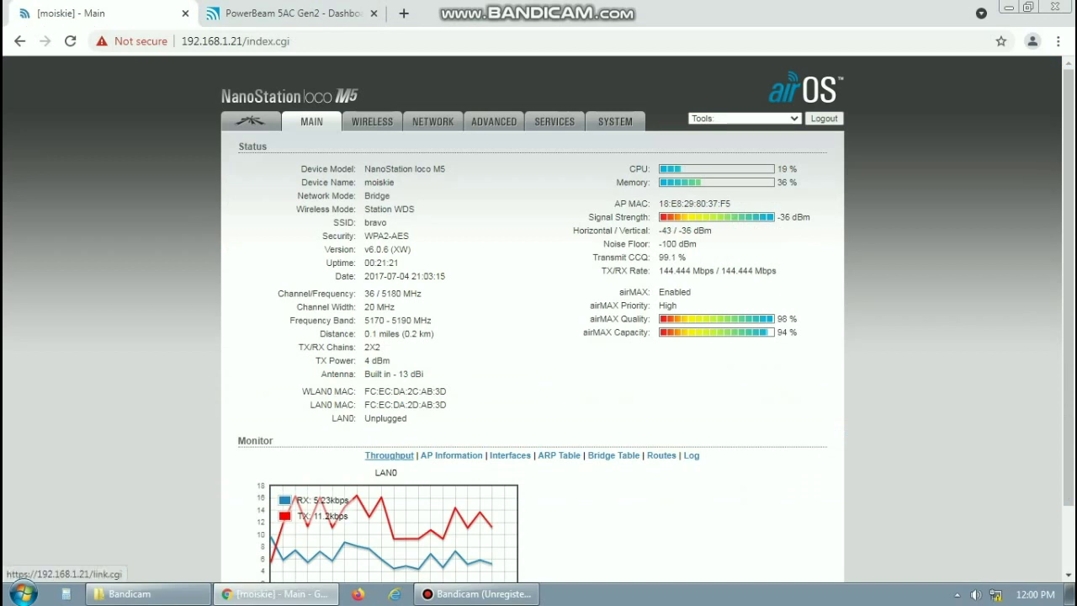
Reload the NanoStation status so LAN0 reads 100Mbps-Full, glancing at the PowerBeam dashboard
key("F5")
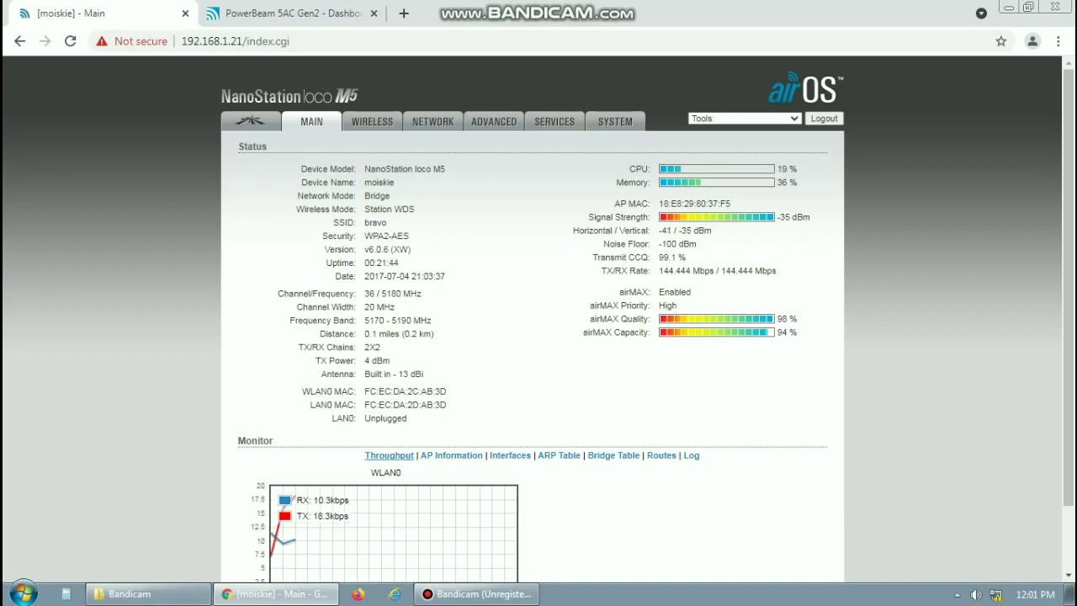
left_click(286, 14)
left_click(71, 13)
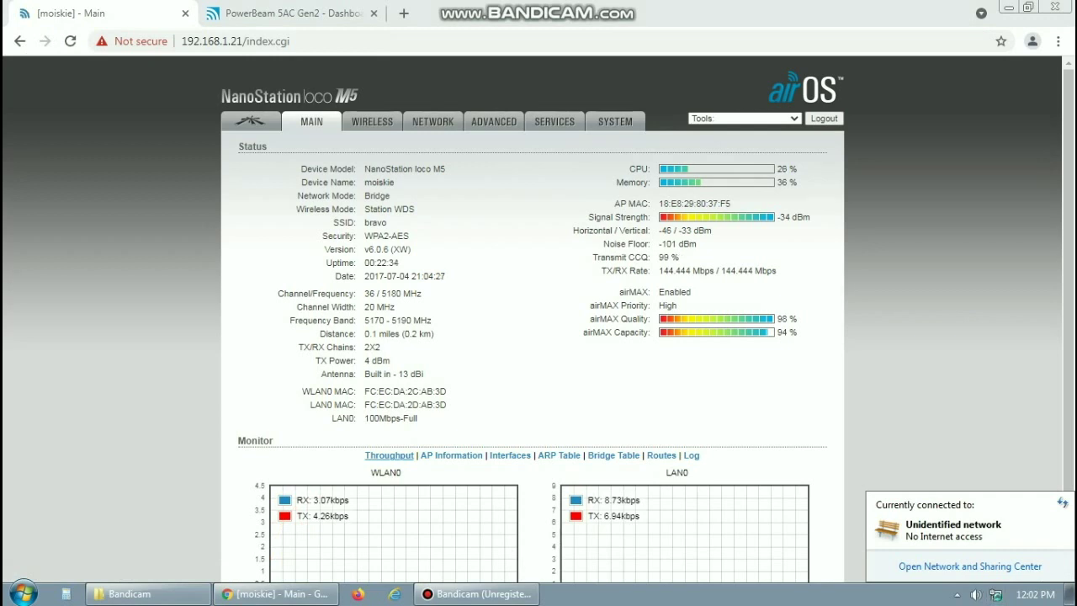
Bring up the Local Area Connection Properties from Network and Sharing Center
left_click(970, 566)
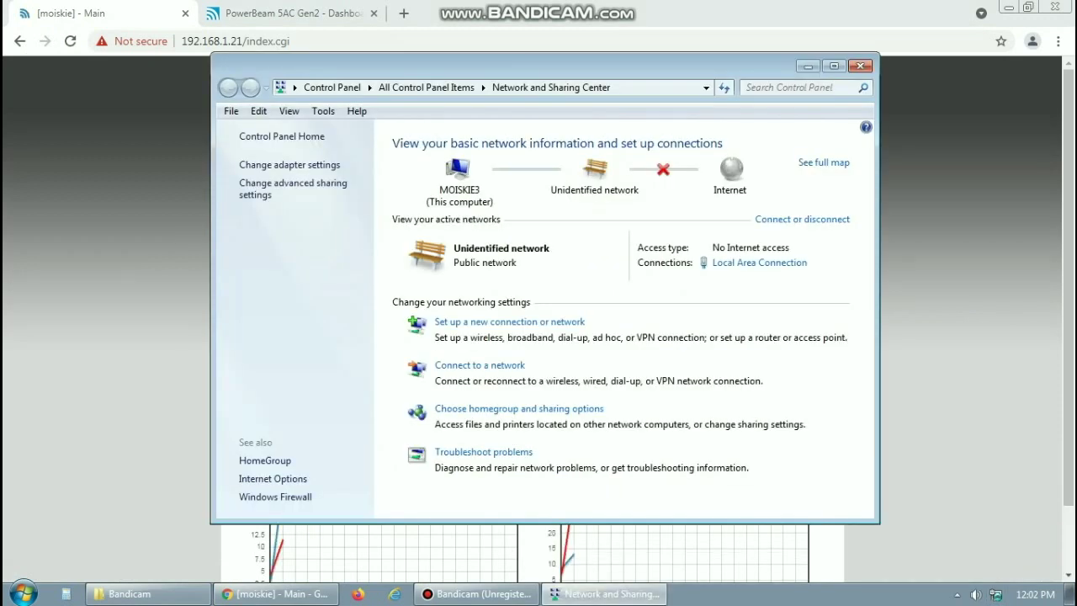
left_click(759, 262)
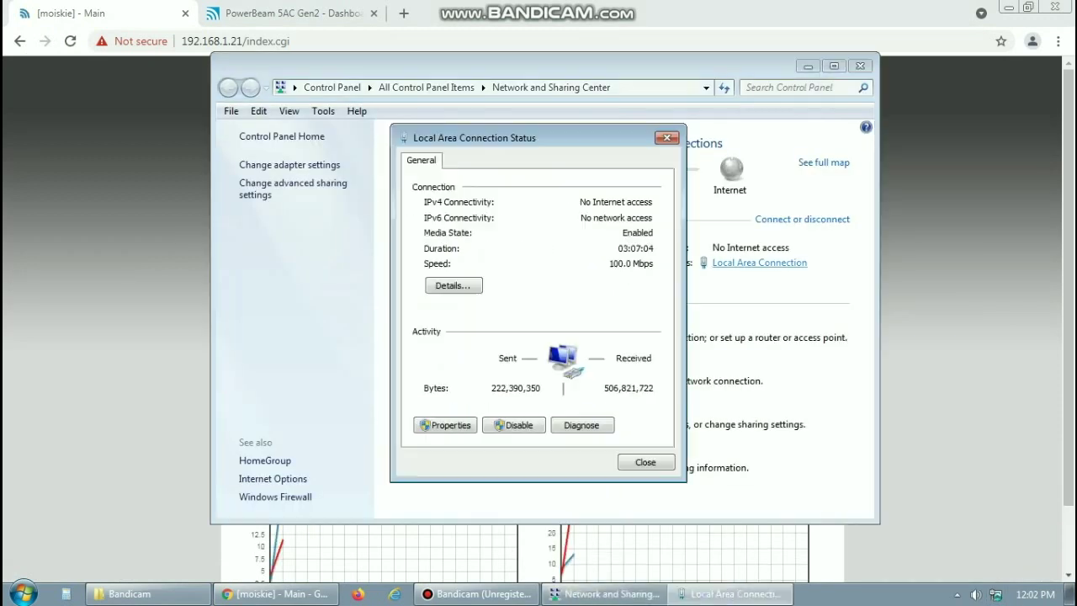
left_click(446, 424)
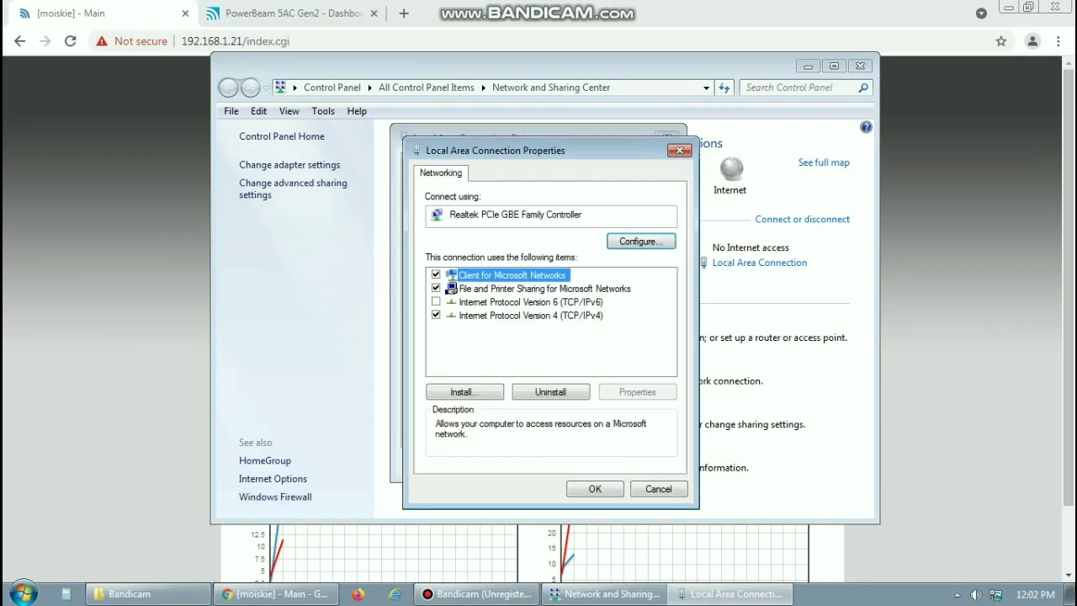